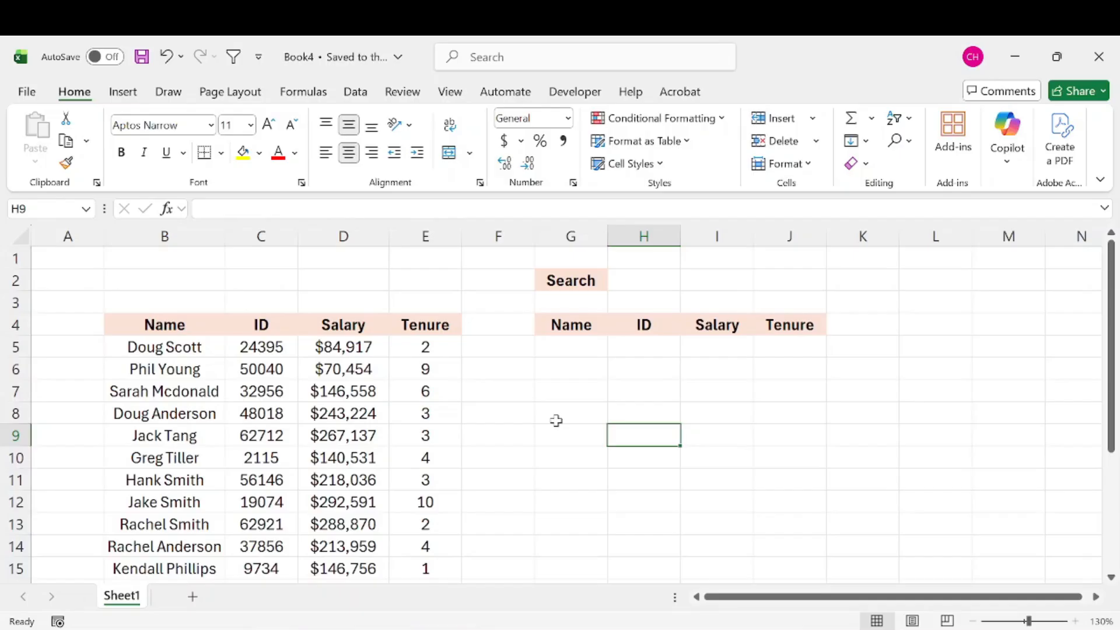
Review the source table in columns B to E, covering its Name, ID, Salary and Tenure data
drag(165, 236, 425, 237)
scroll(289, 422, down, 4)
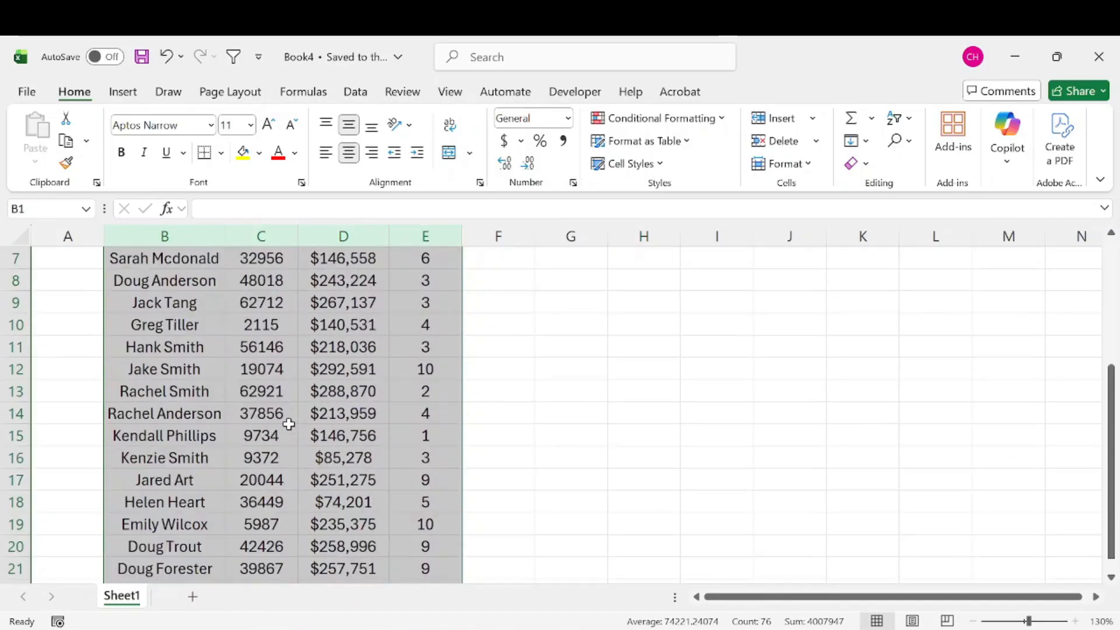
scroll(286, 418, up, 4)
click(280, 415)
drag(179, 324, 195, 413)
drag(268, 327, 265, 394)
drag(367, 318, 345, 391)
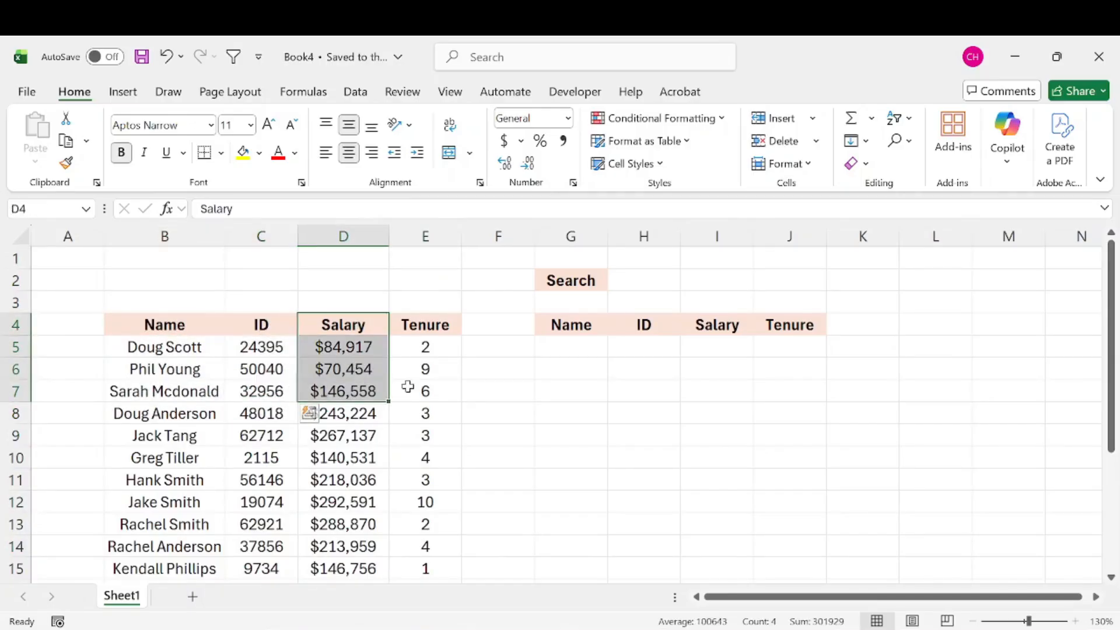
drag(437, 328, 434, 438)
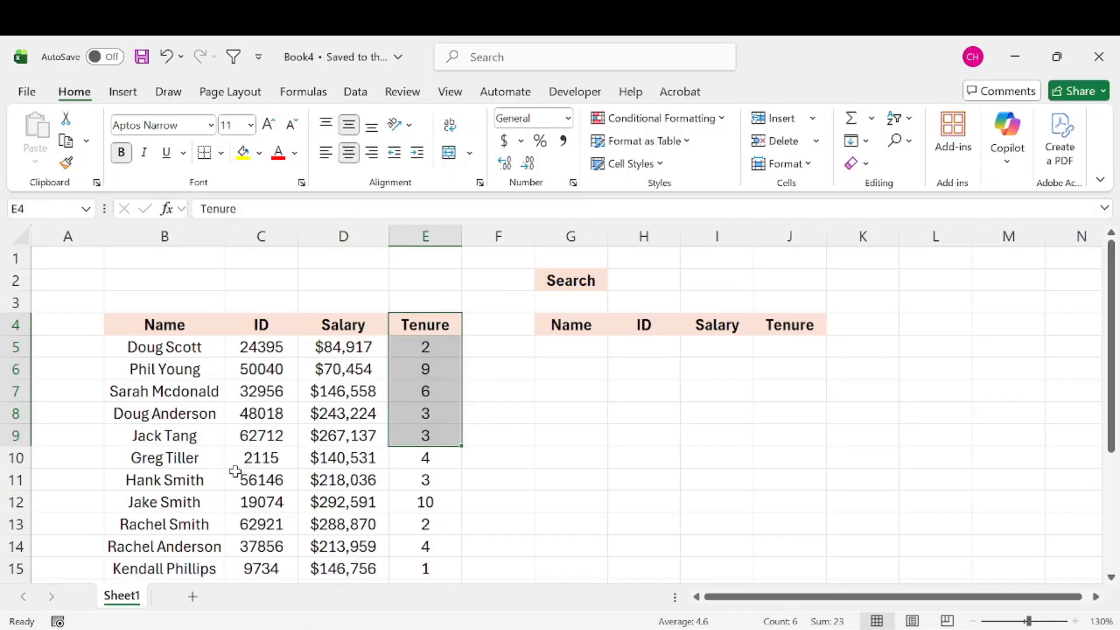
Examine the search cells H2:J2 and the table rows that share the same first name as row 5
drag(666, 279, 793, 274)
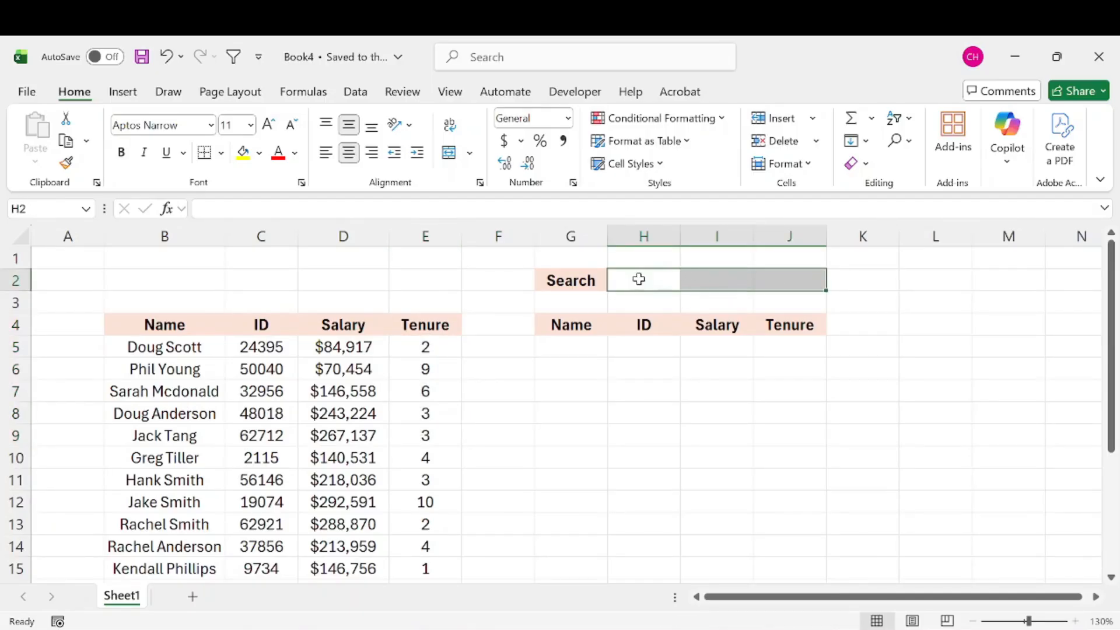
click(179, 349)
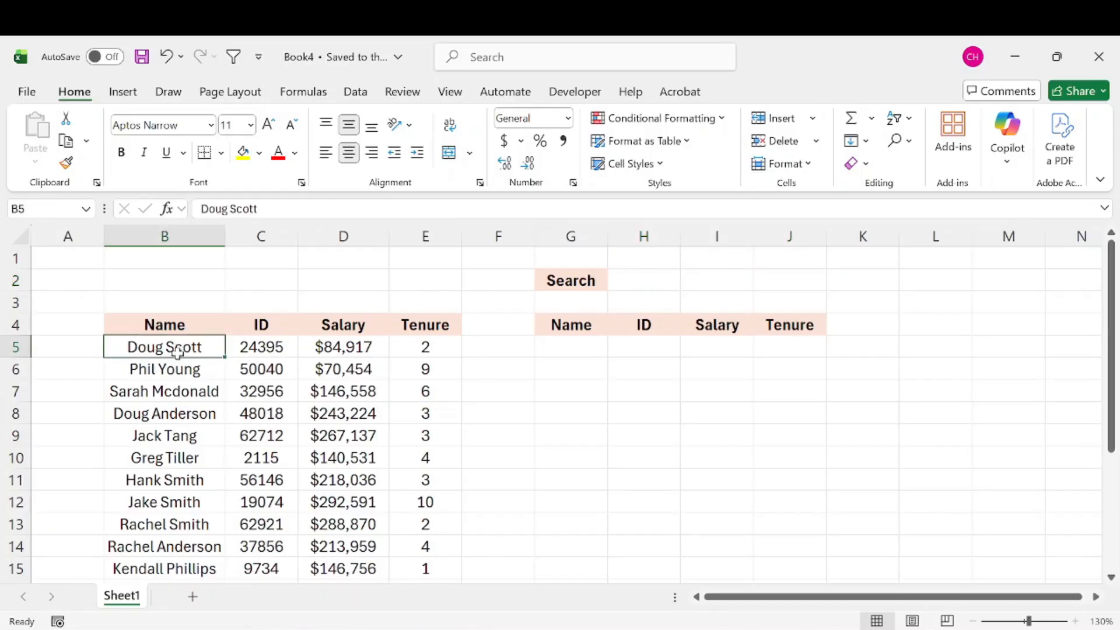
scroll(193, 353, down, 2)
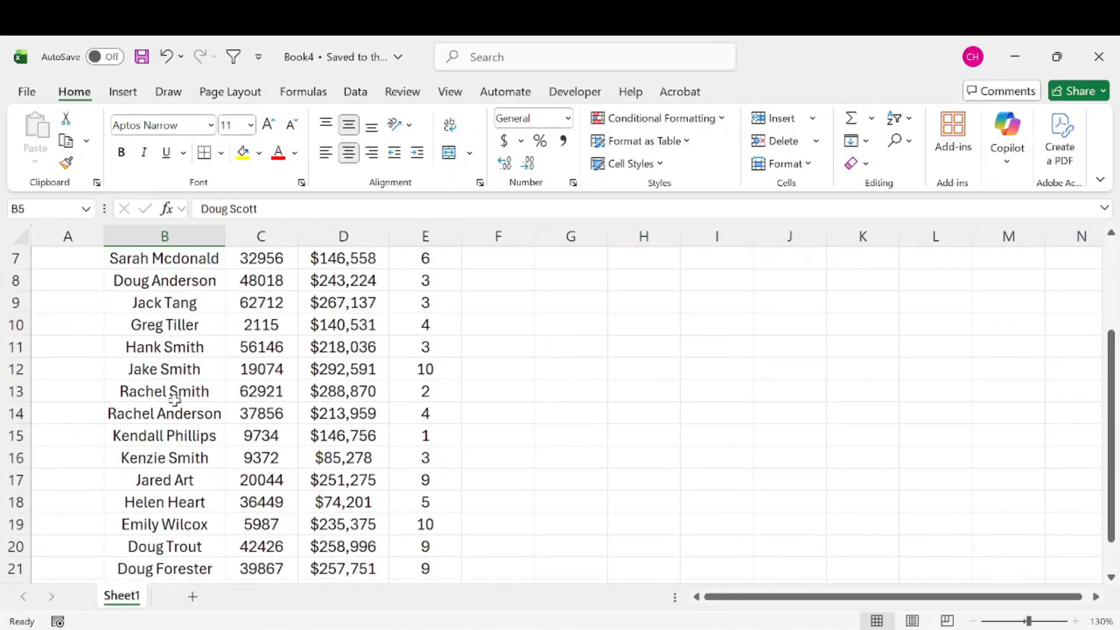
click(184, 546)
click(193, 566)
scroll(284, 430, up, 2)
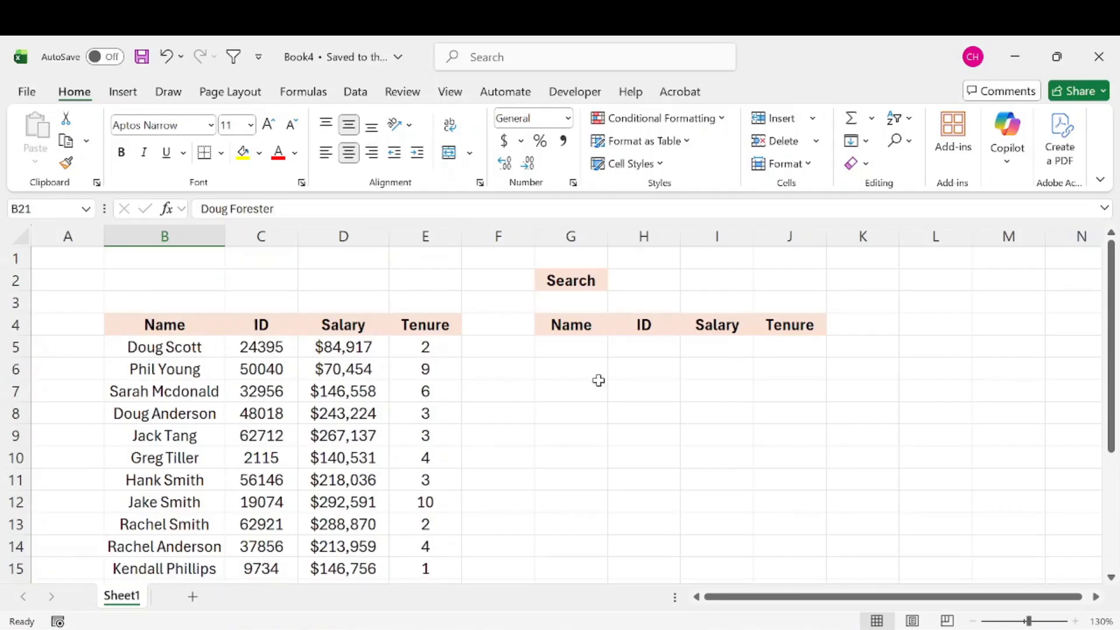
Compare the empty results area under the headers in G4:J4 with the source records and the search cells
click(576, 346)
drag(576, 346, 806, 461)
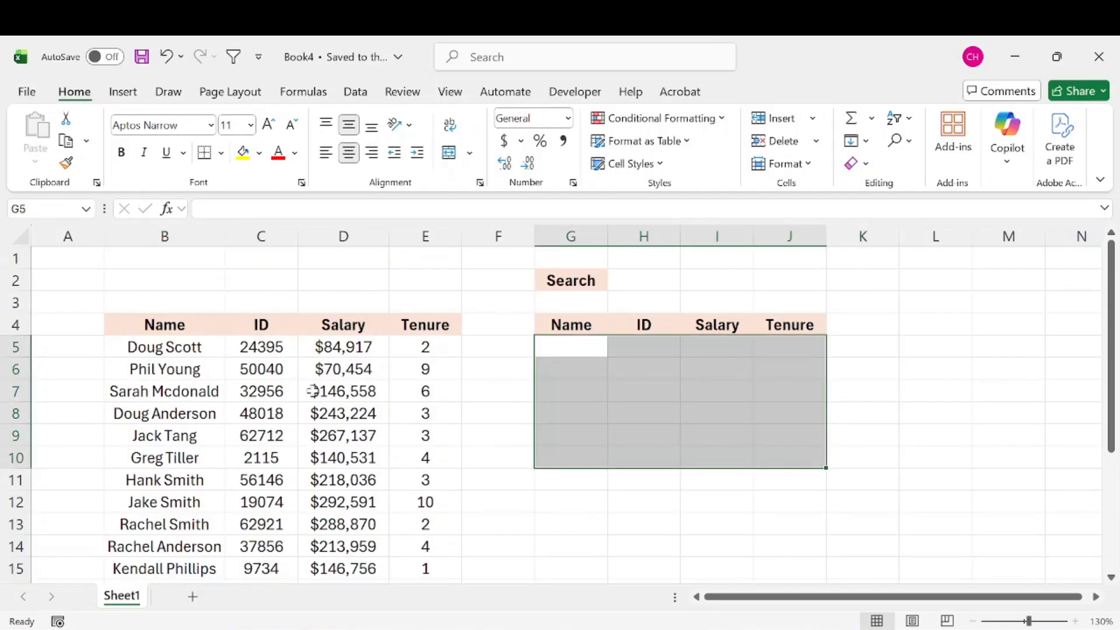
click(216, 353)
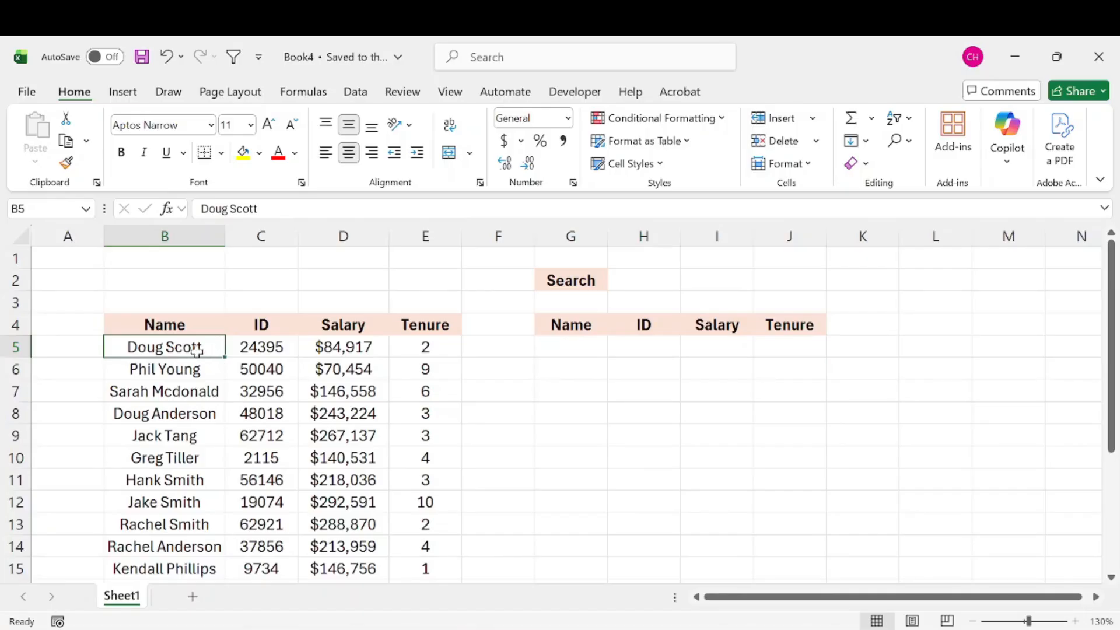
drag(196, 346, 399, 515)
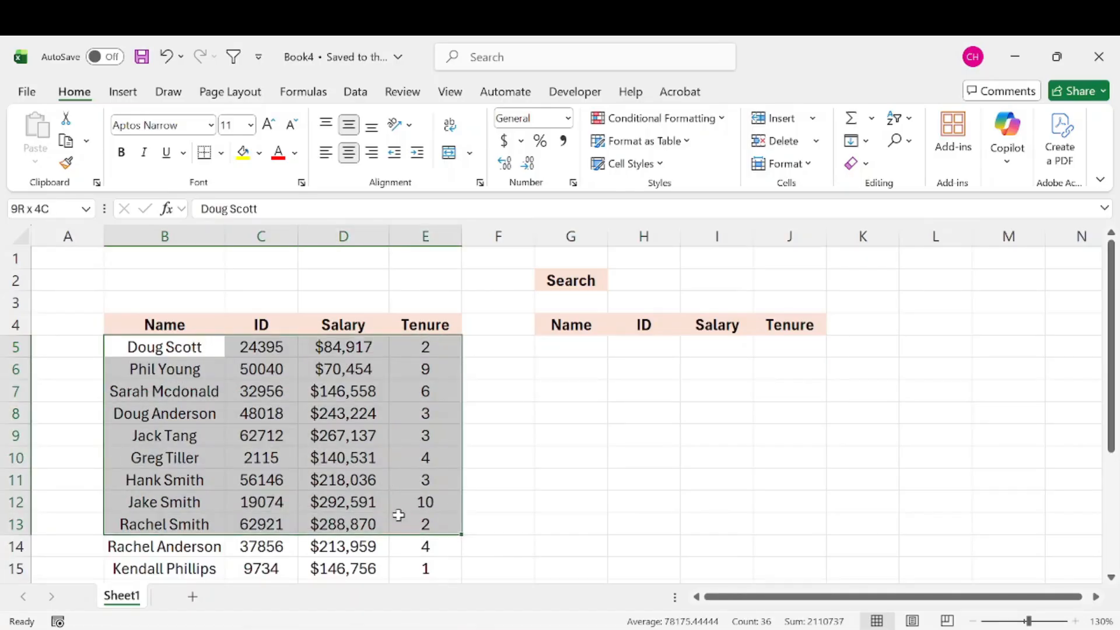
drag(645, 273, 805, 273)
drag(571, 350, 830, 481)
drag(830, 480, 817, 480)
click(472, 388)
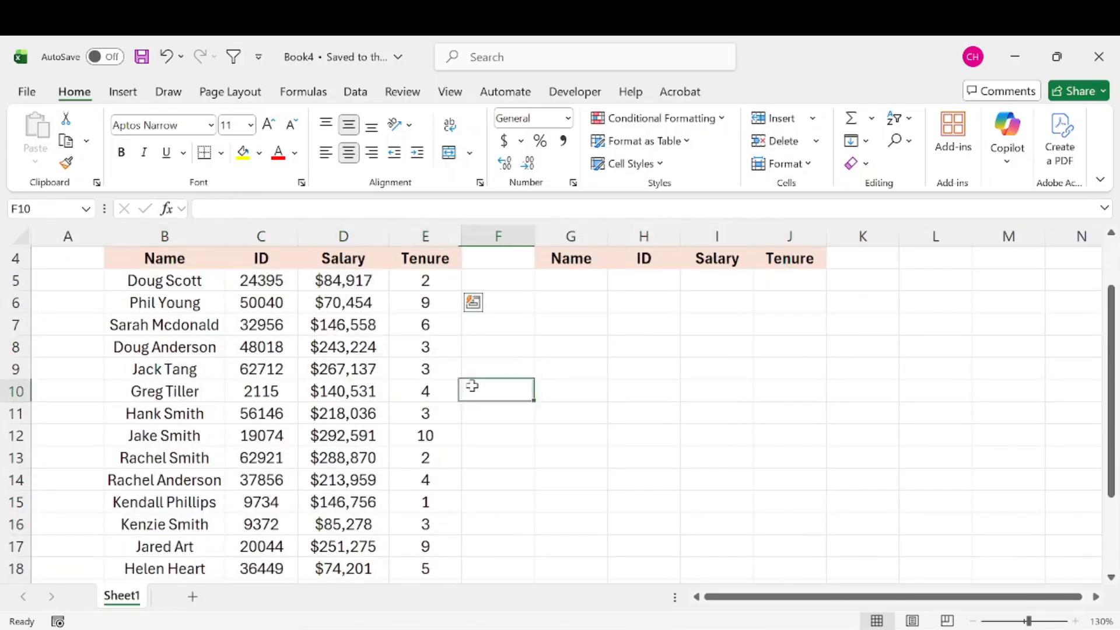
Inspect the full records in rows 5, 20 and 21 that share a first name, and the search cells H2:J2
scroll(619, 358, up, 1)
drag(200, 348, 426, 348)
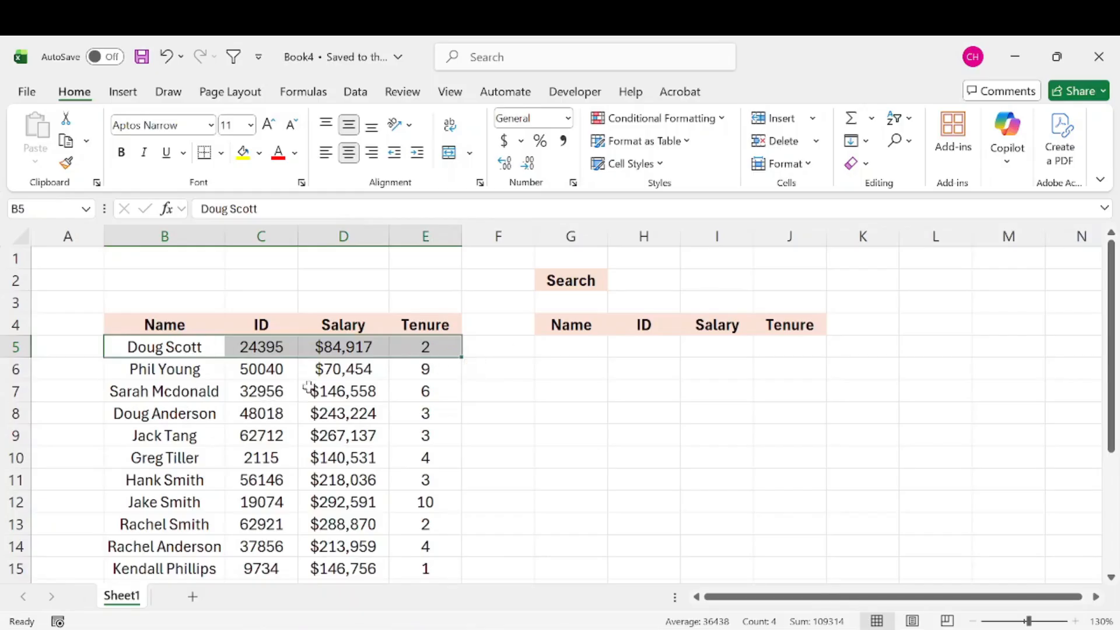
scroll(236, 426, down, 1)
scroll(236, 425, down, 1)
scroll(194, 499, down, 1)
click(189, 478)
drag(240, 495, 400, 497)
scroll(421, 432, up, 3)
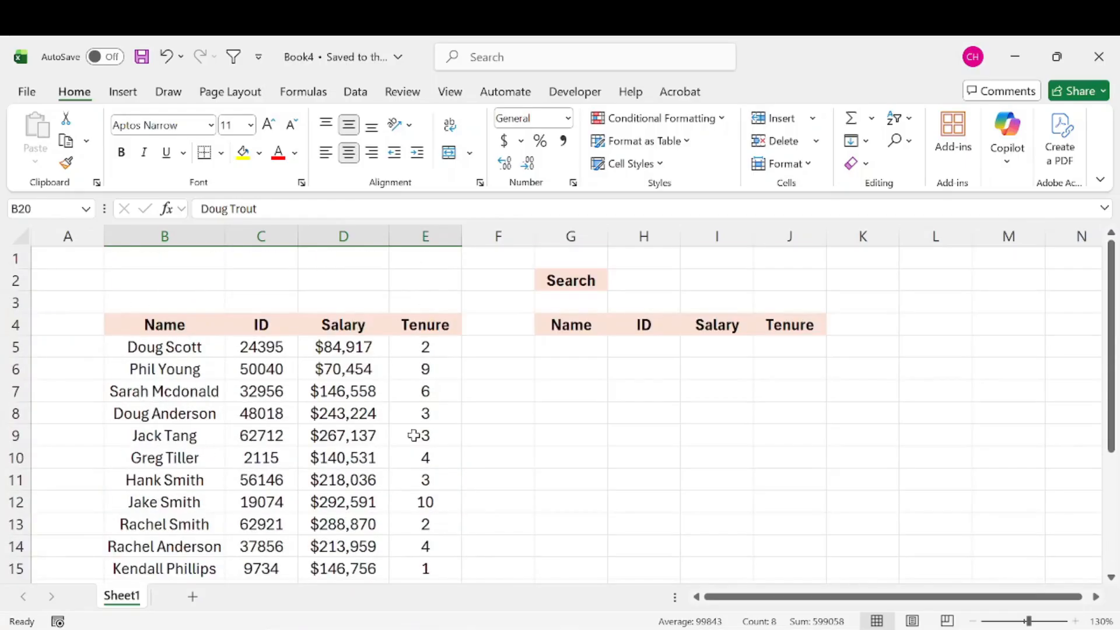
click(706, 347)
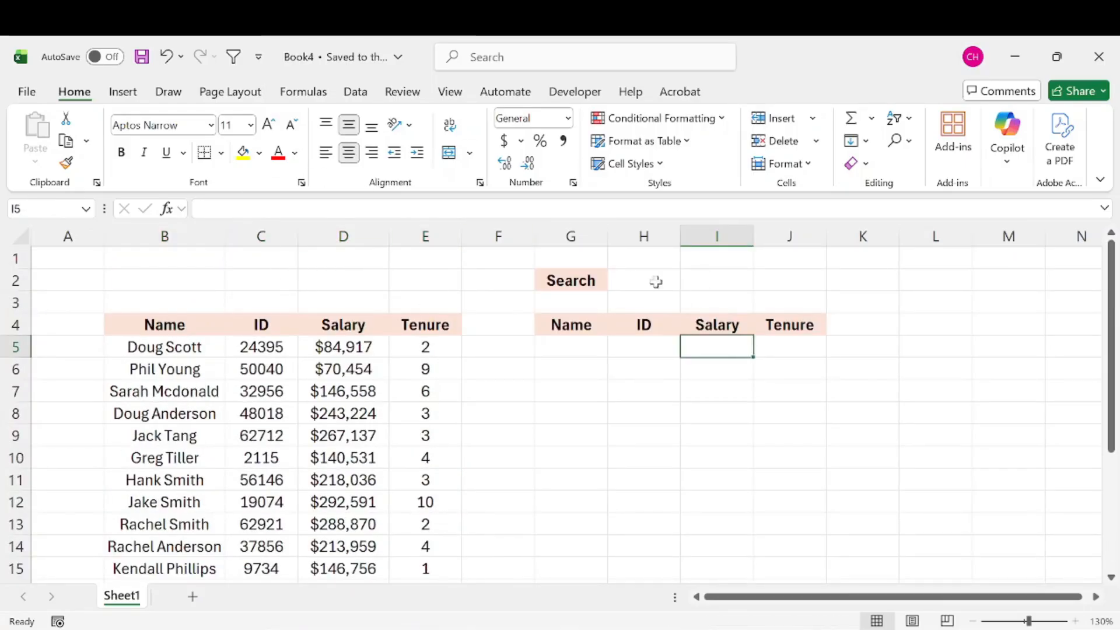
drag(637, 275, 764, 284)
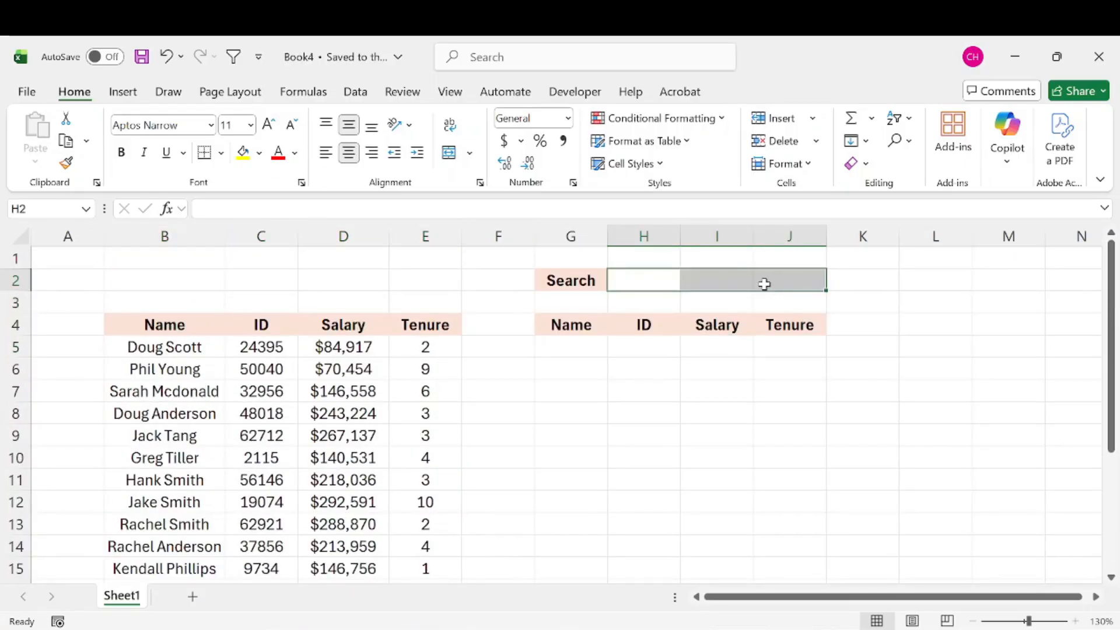
Check in the ribbon customization settings that the Developer tab is enabled
click(563, 93)
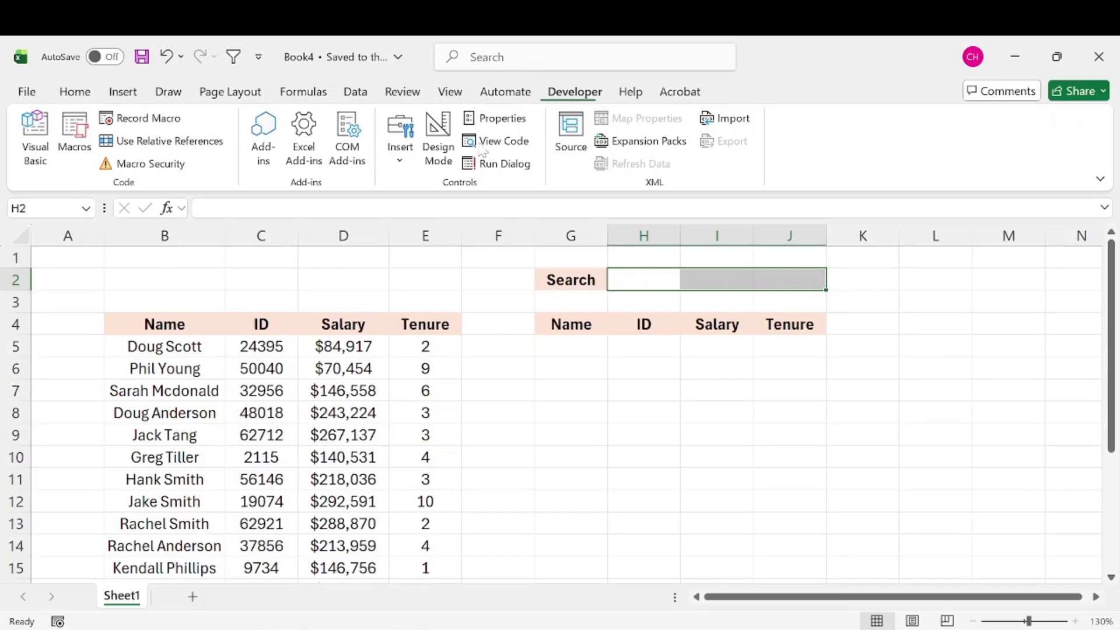
click(75, 92)
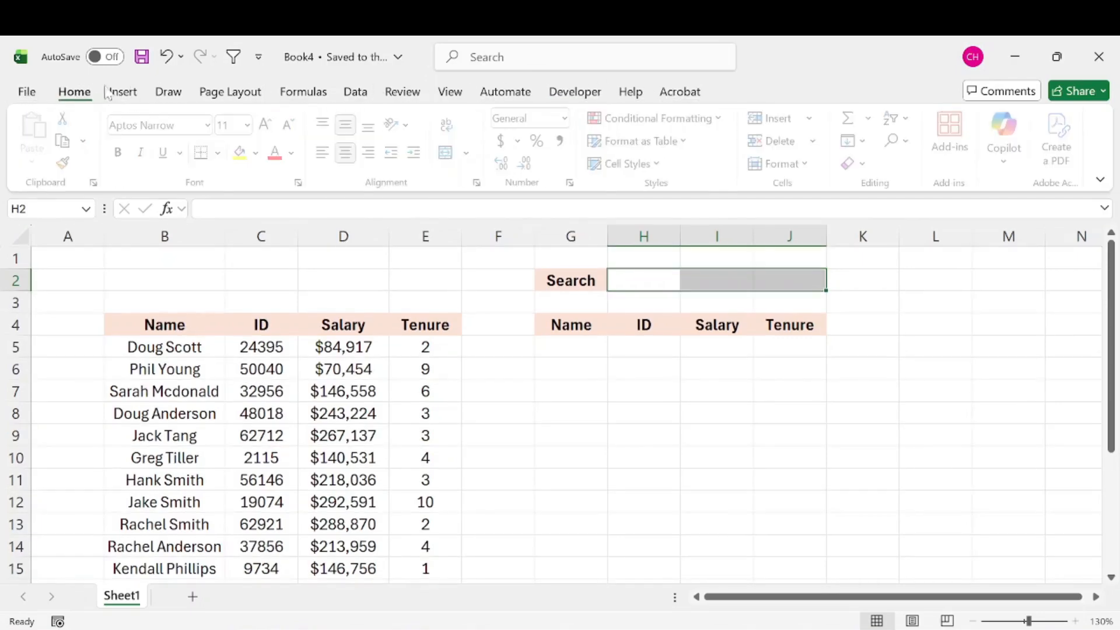
right_click(329, 181)
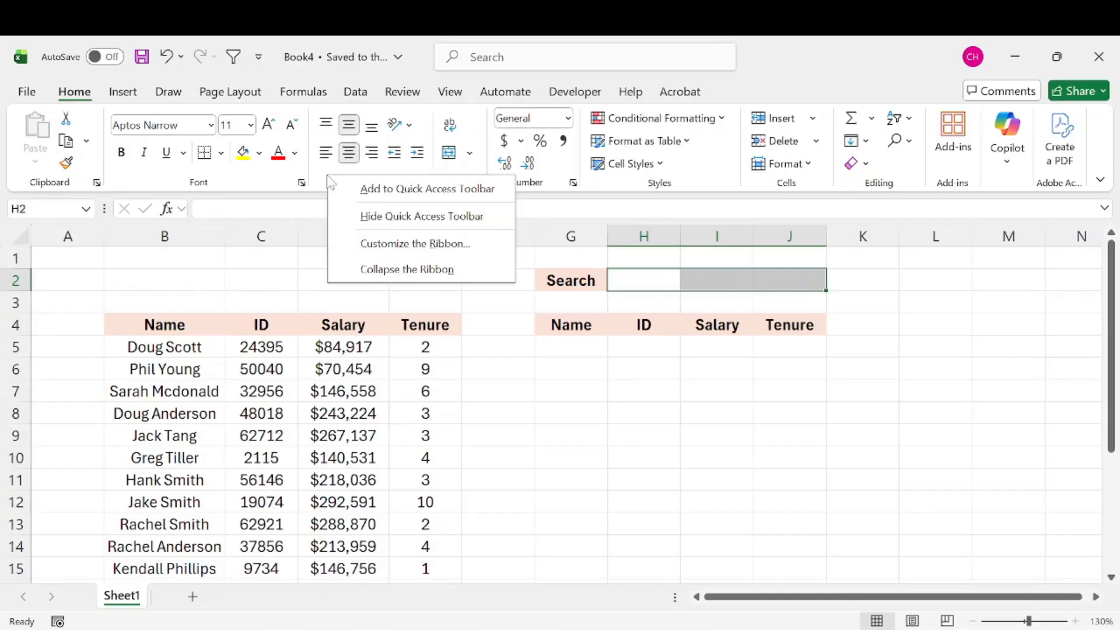
click(413, 251)
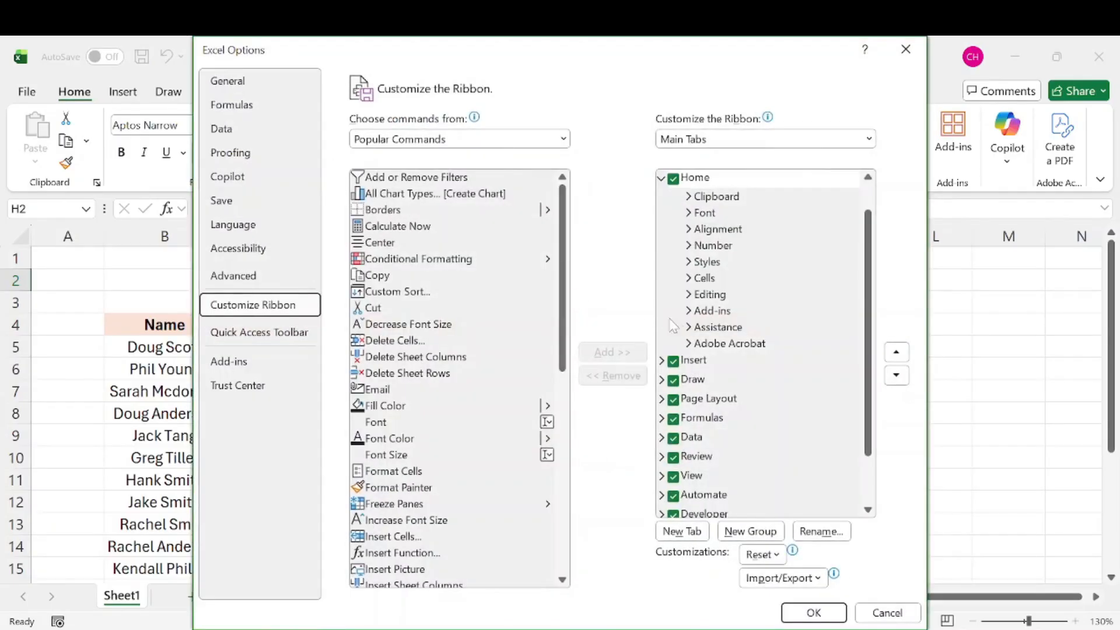
scroll(700, 432, down, 2)
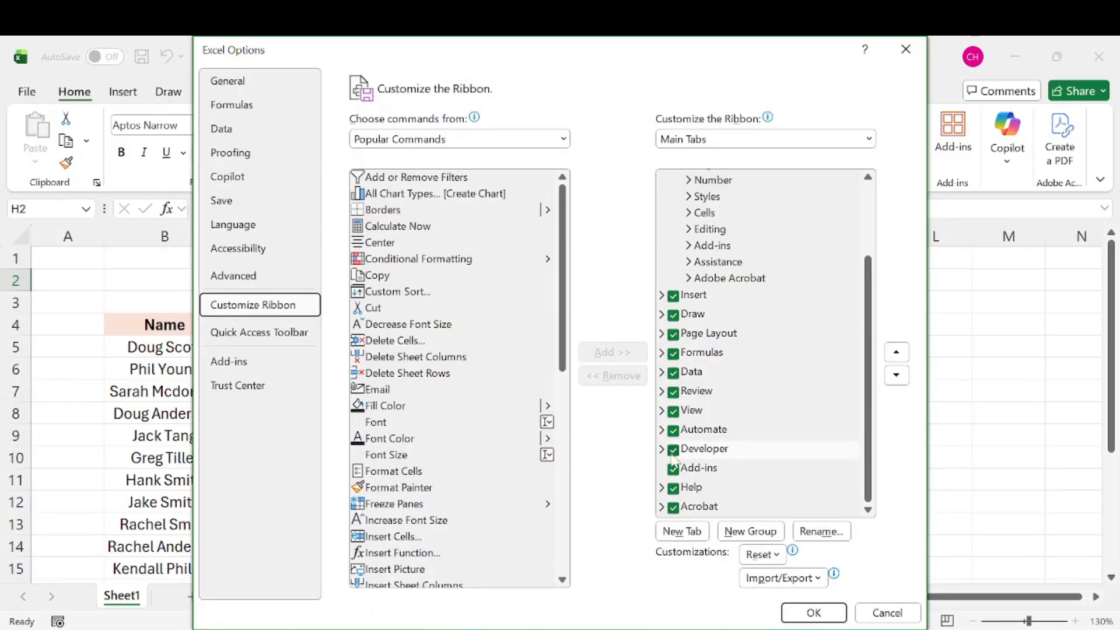
click(817, 612)
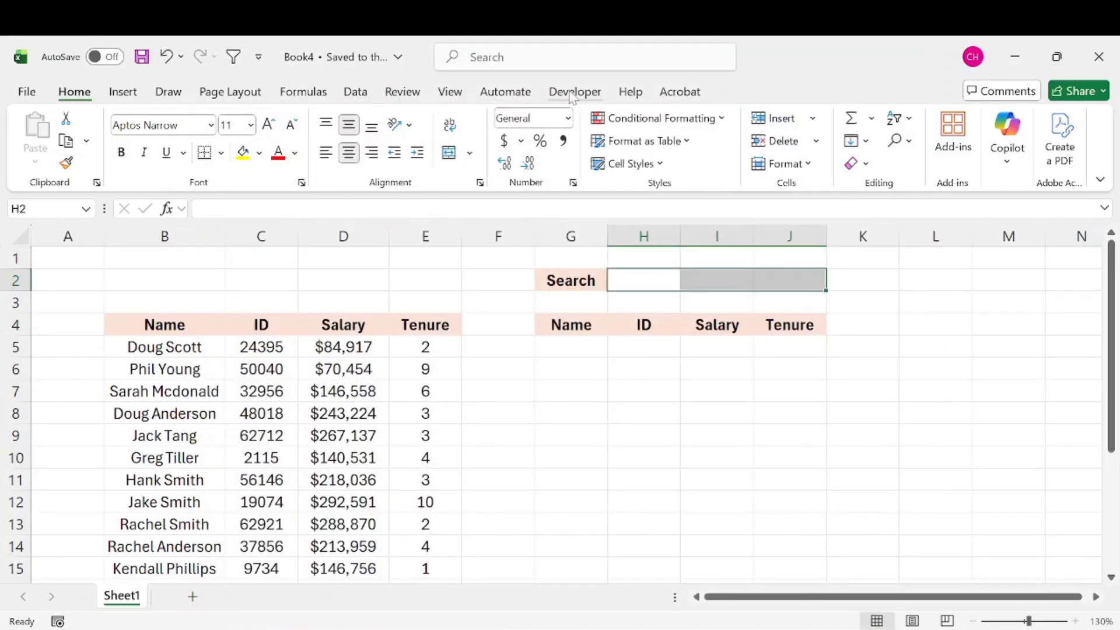
Turn on Design Mode for the worksheet controls
click(573, 93)
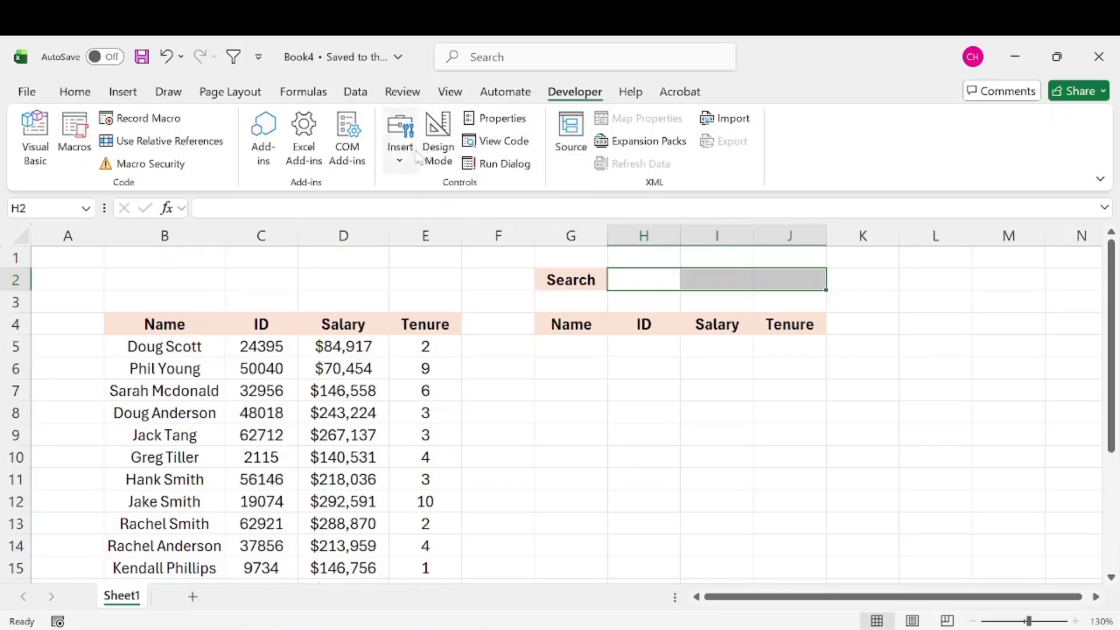
click(438, 141)
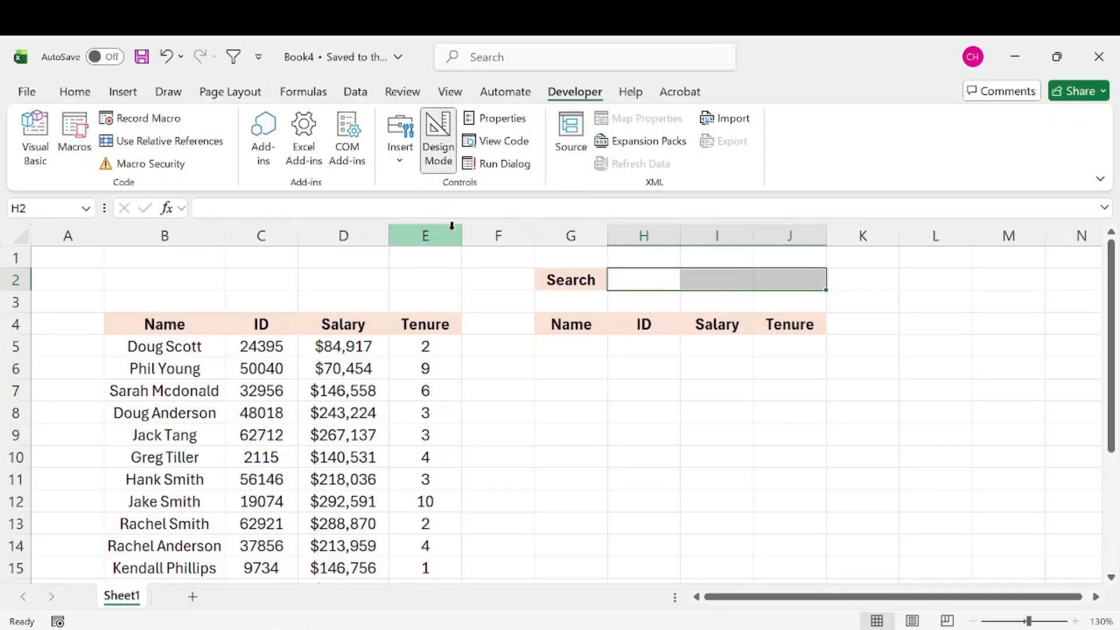
click(400, 140)
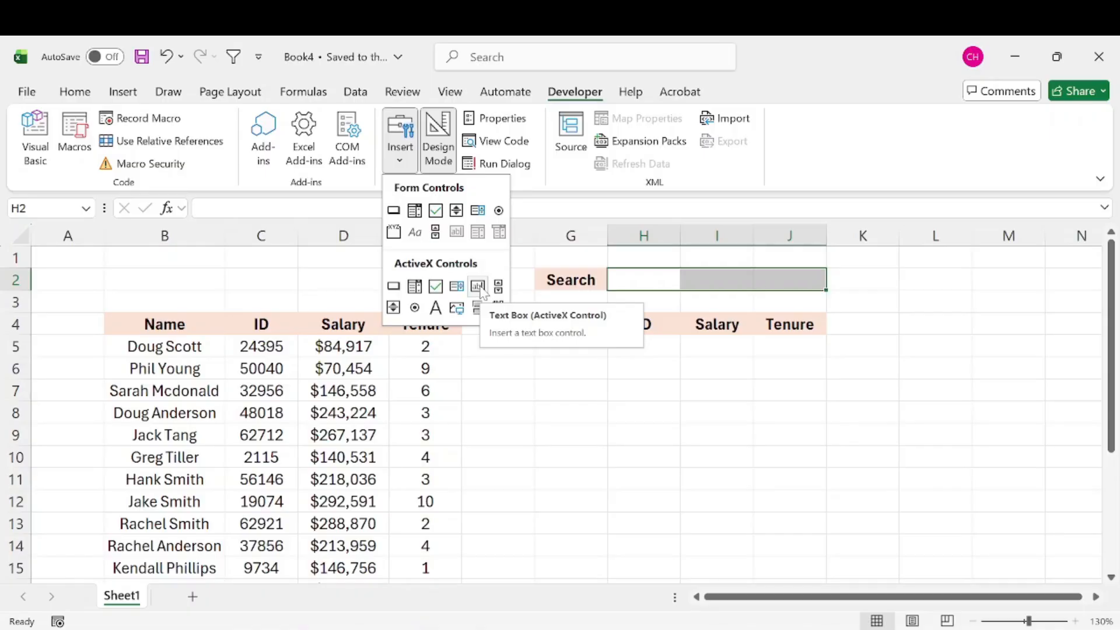
click(492, 57)
click(490, 57)
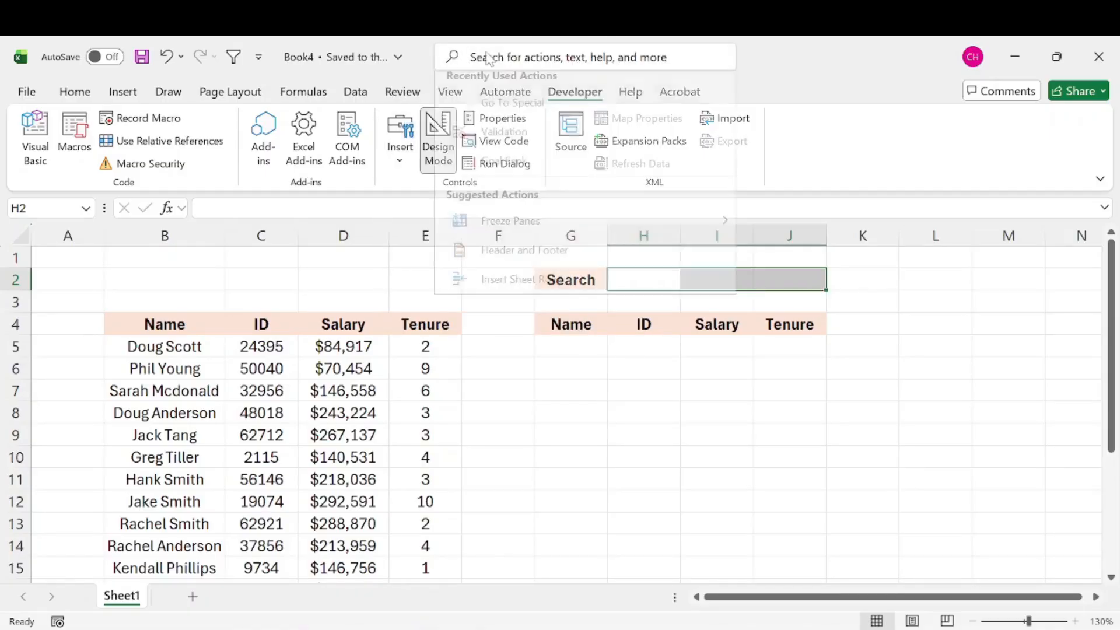
text(text)
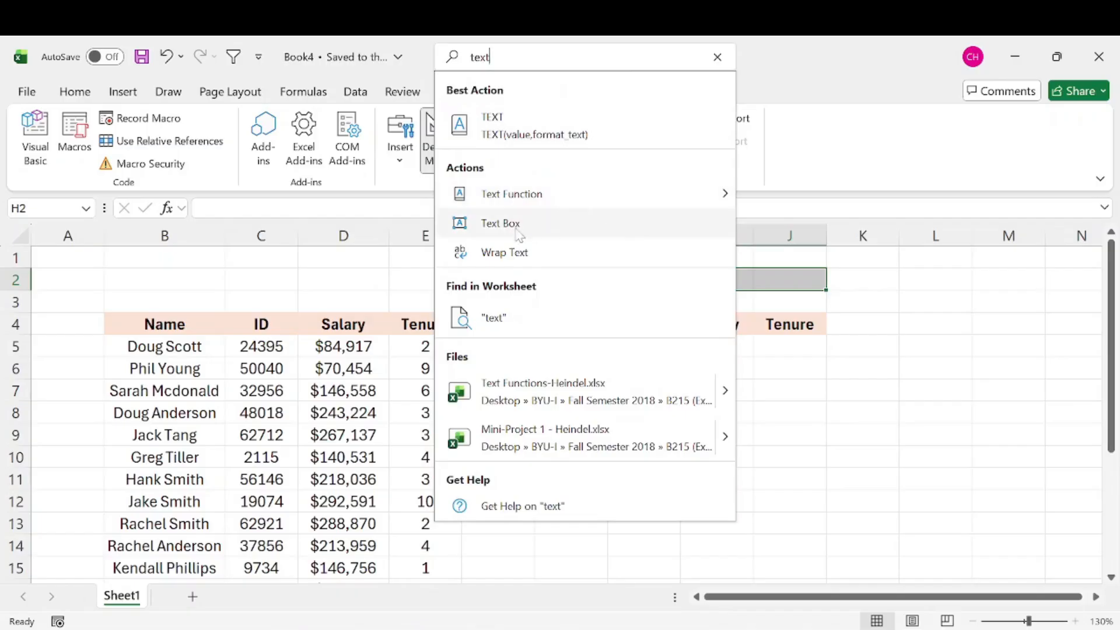
Insert an ActiveX text box covering cells H2:J2 beside the Search label
click(402, 163)
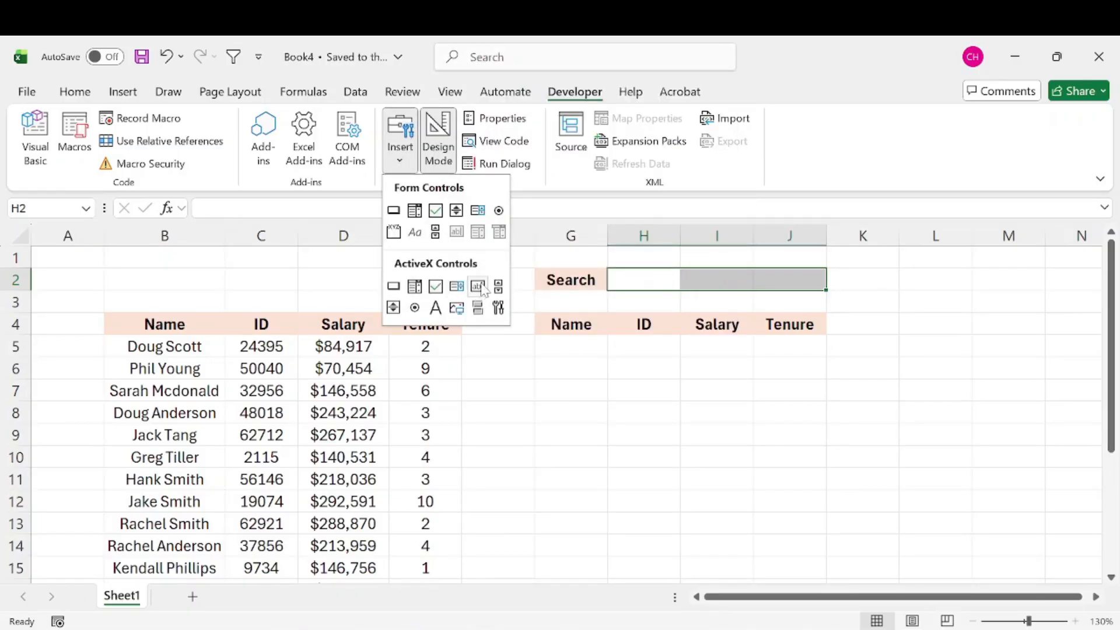
click(478, 287)
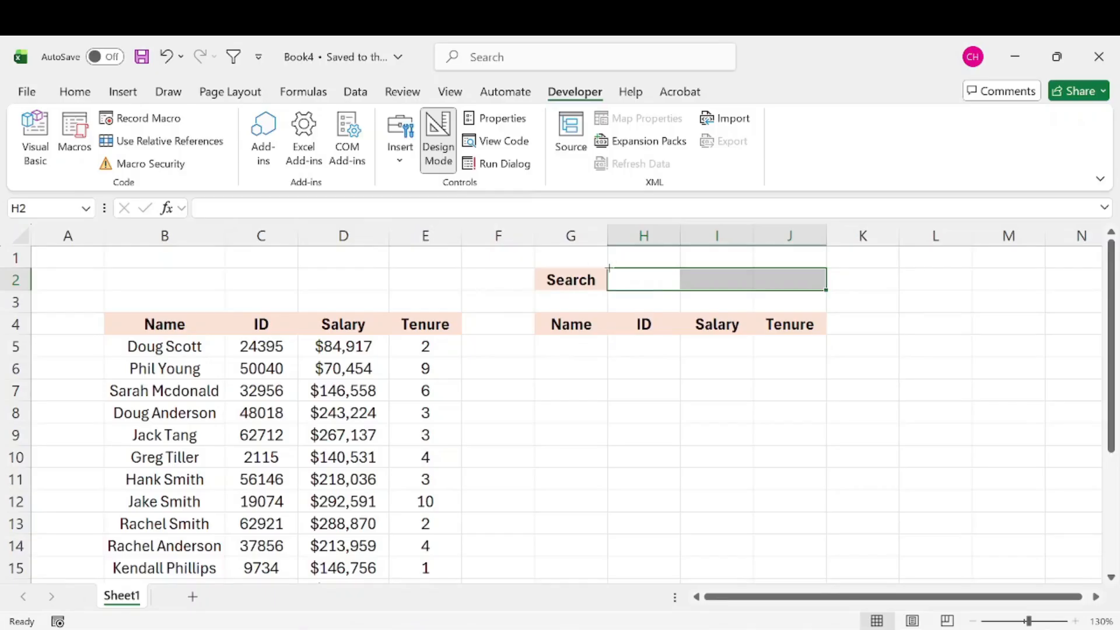
drag(606, 266, 828, 292)
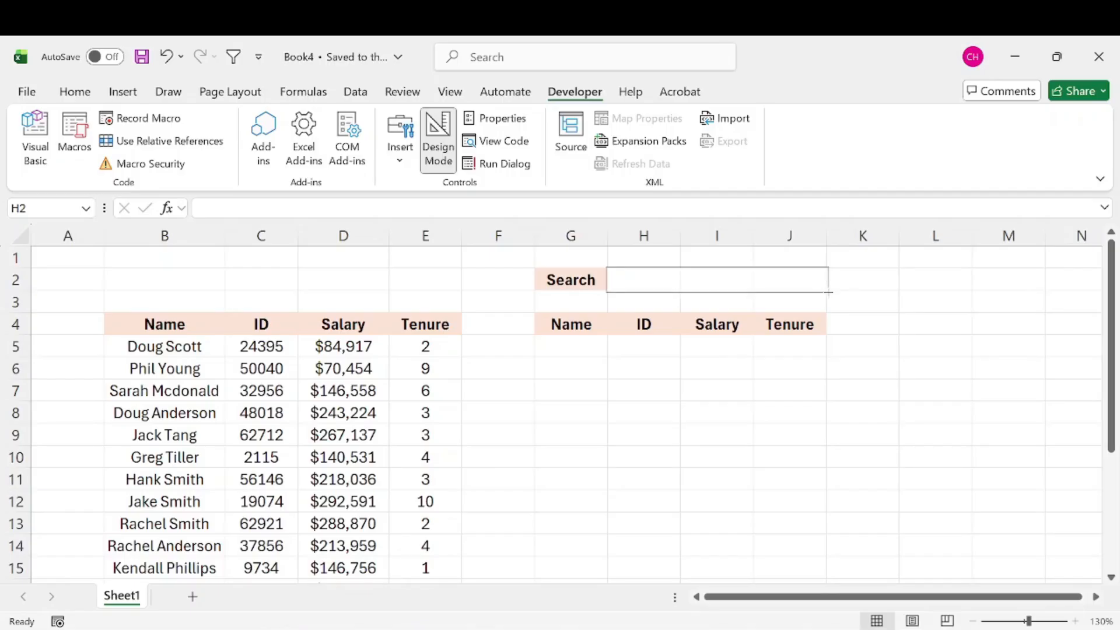
drag(828, 292, 829, 292)
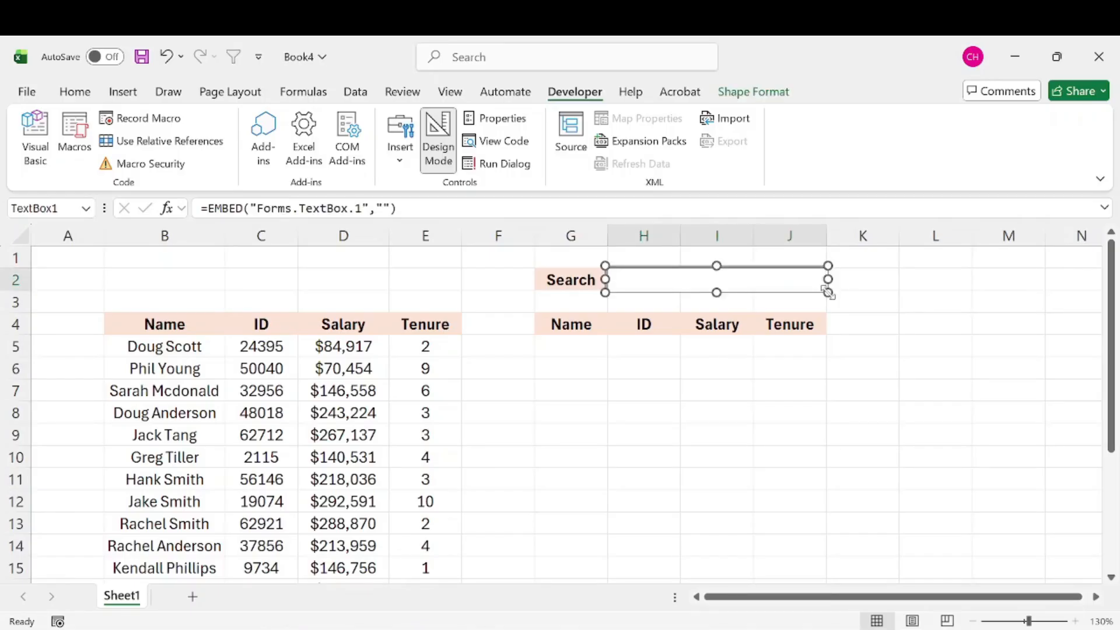
mouse_move(717, 293)
mouse_down()
mouse_move(717, 305)
mouse_move(717, 292)
mouse_up()
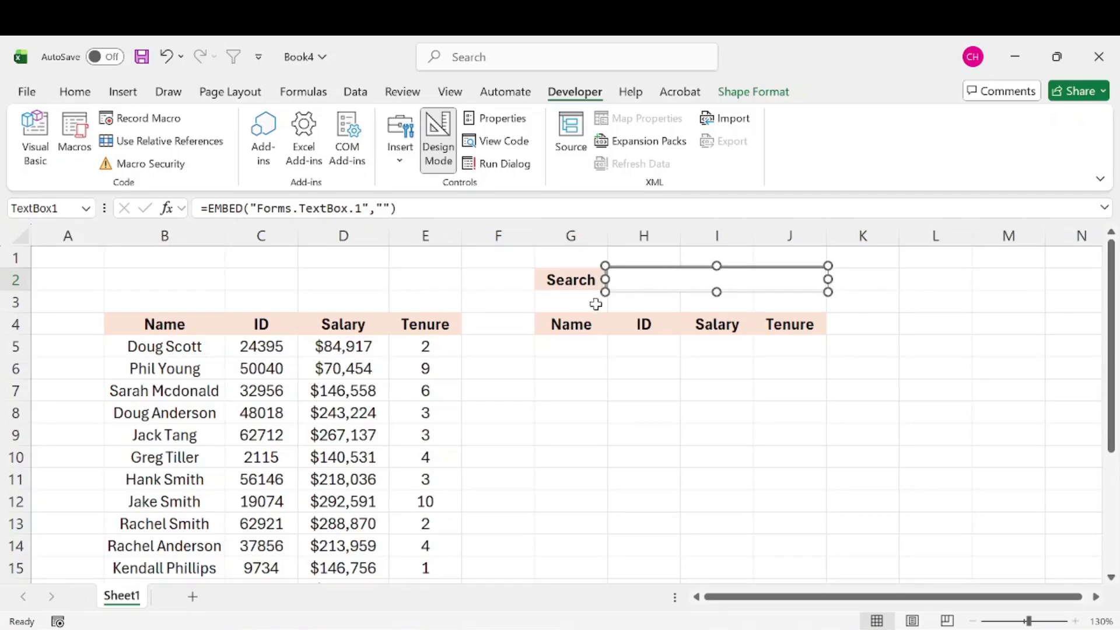
Set the search text box's LinkedCell property to I2 and close its properties
right_click(644, 281)
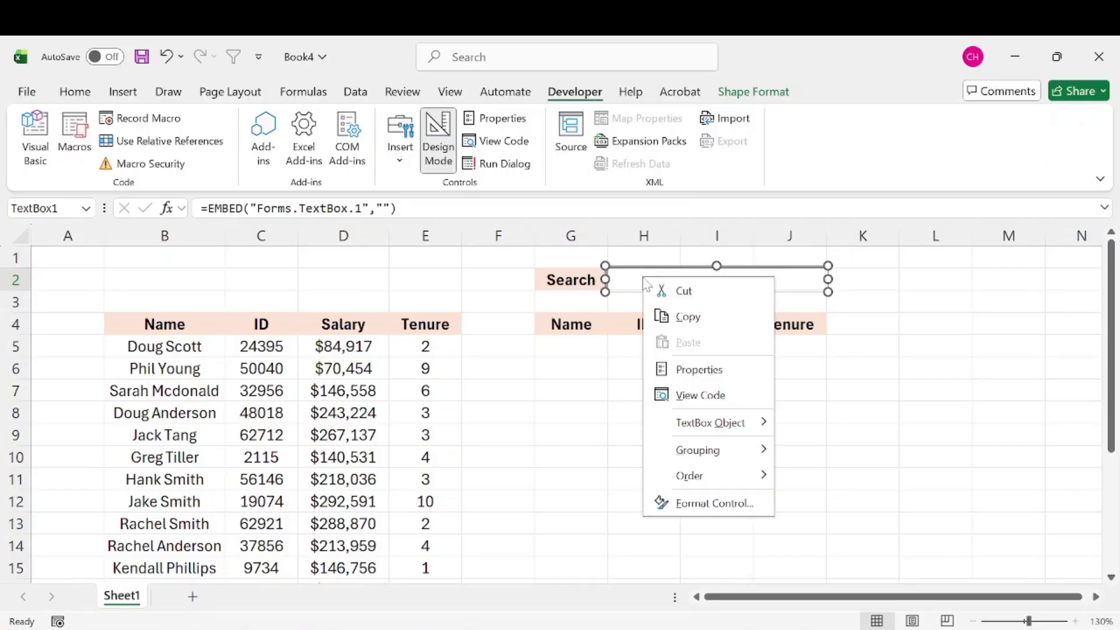
click(700, 370)
drag(82, 73, 639, 74)
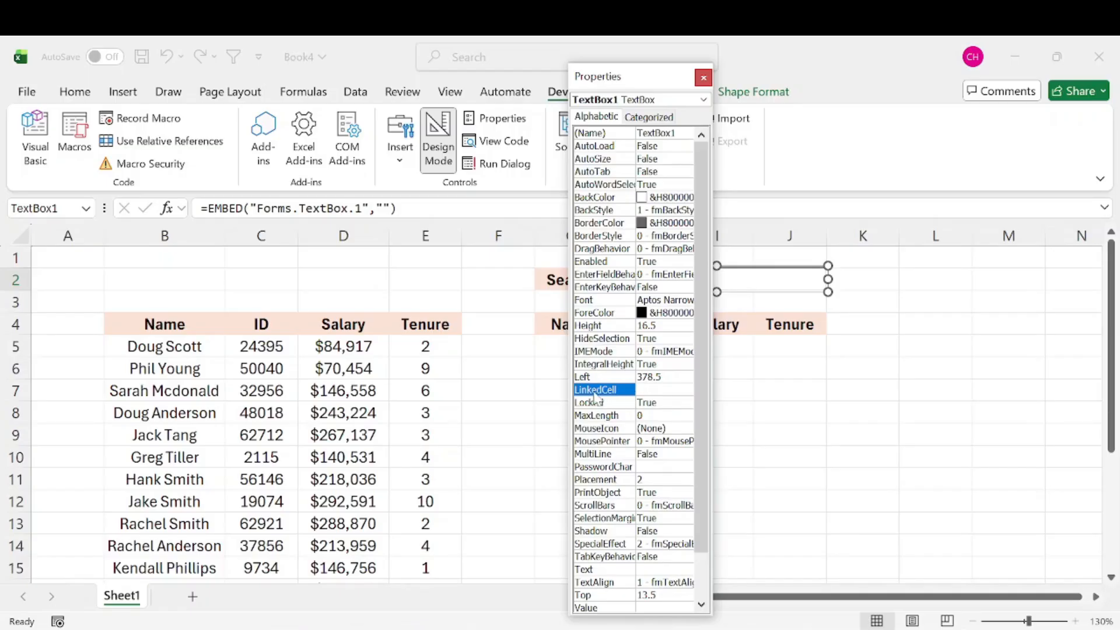
click(639, 390)
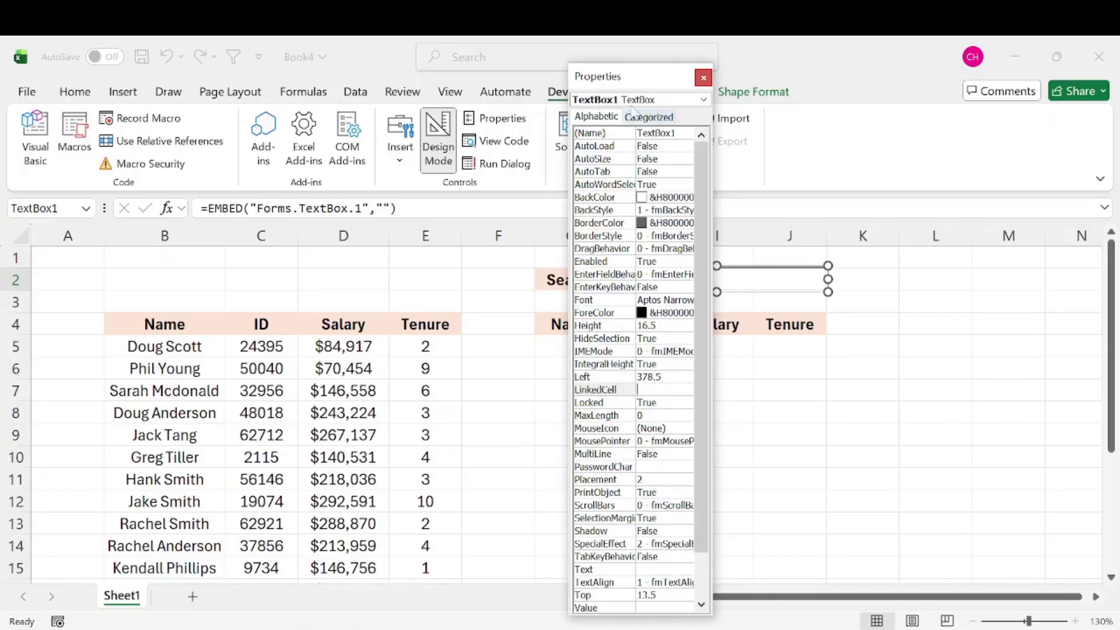
drag(642, 76, 382, 77)
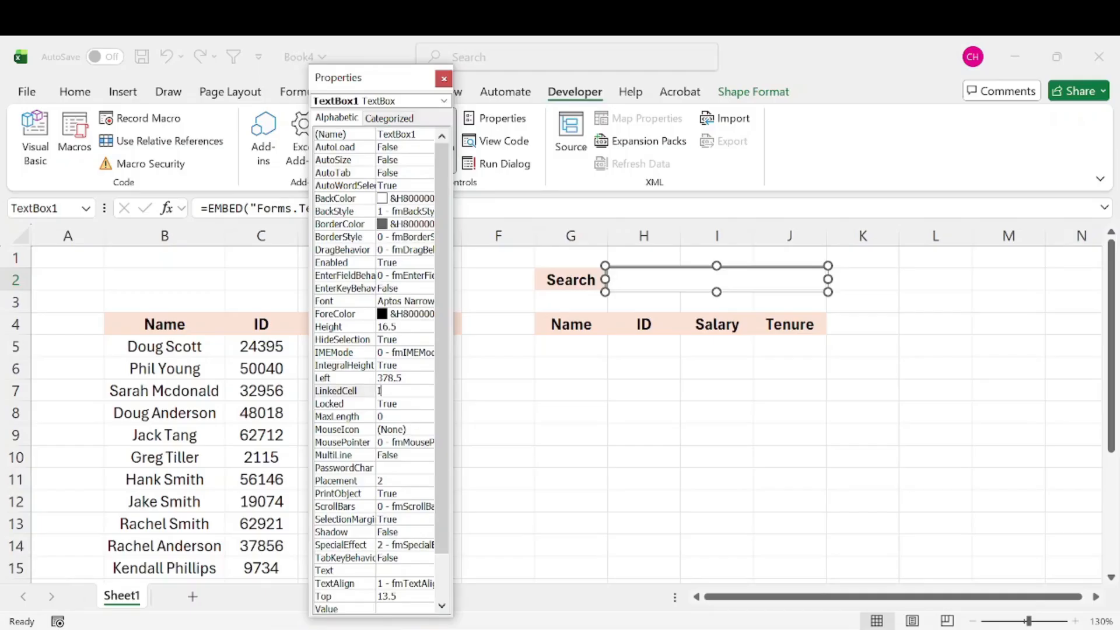
click(444, 78)
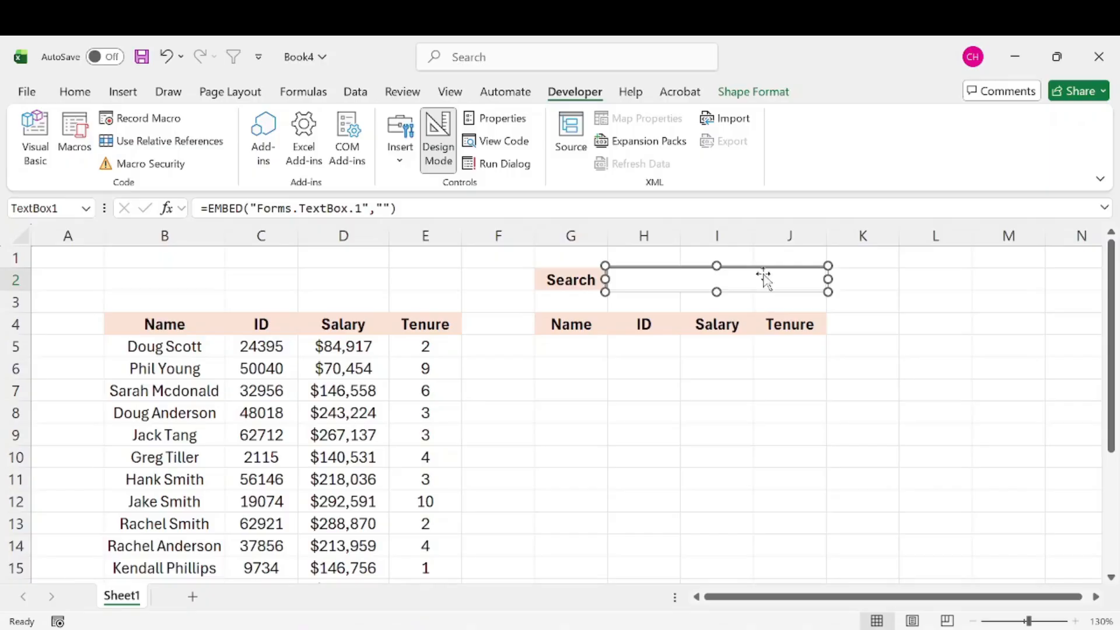
Turn off Design Mode and test the search text box by entering a first name from the table
click(438, 140)
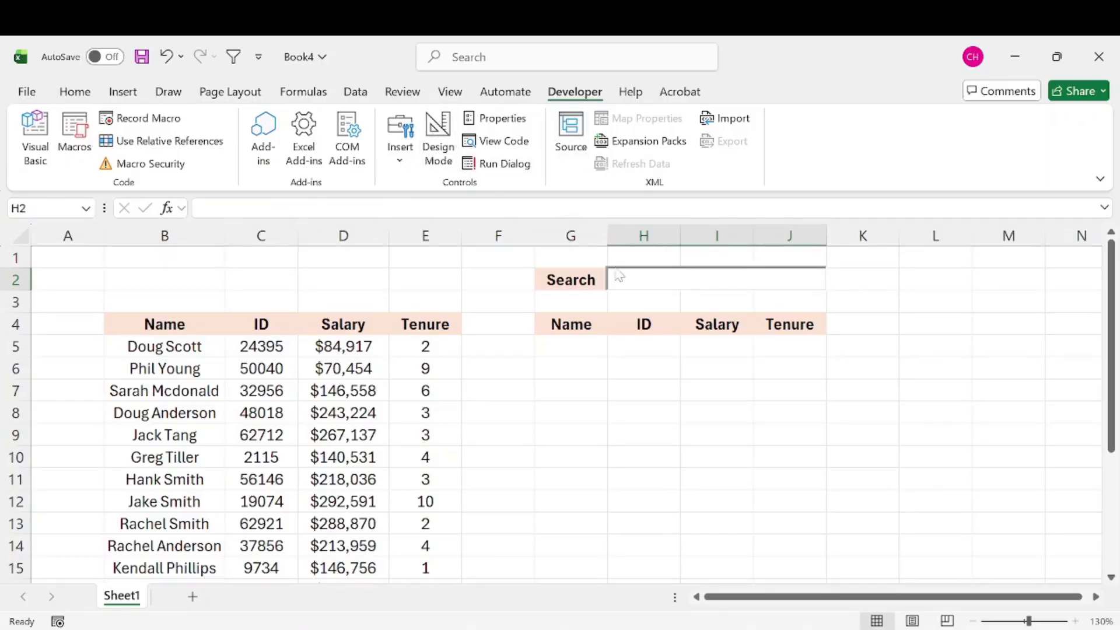
click(717, 279)
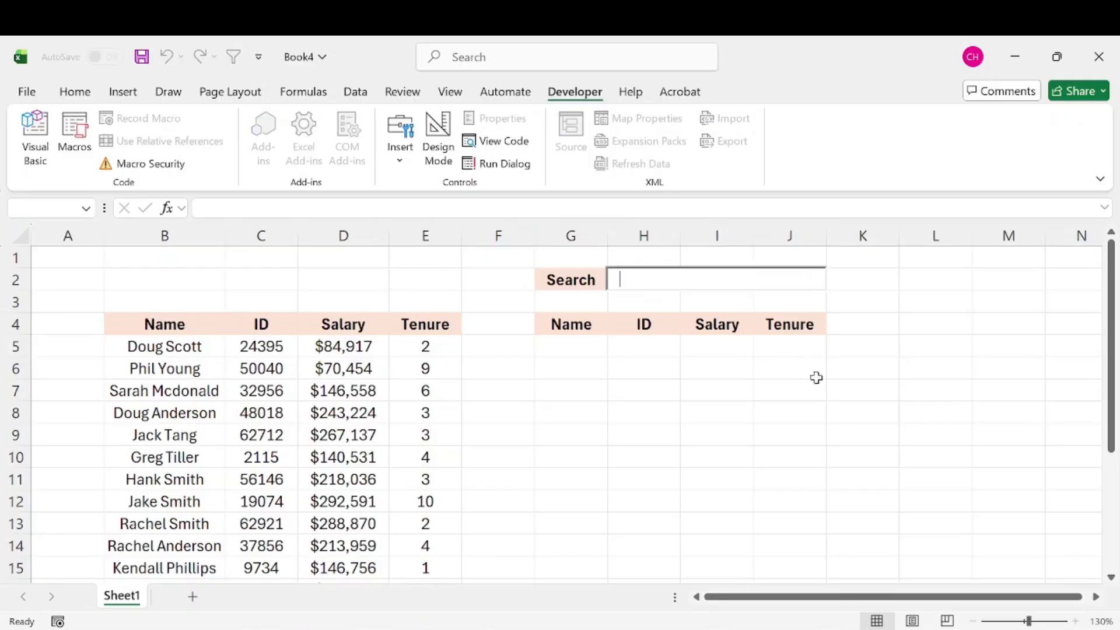
text(Doug)
click(894, 282)
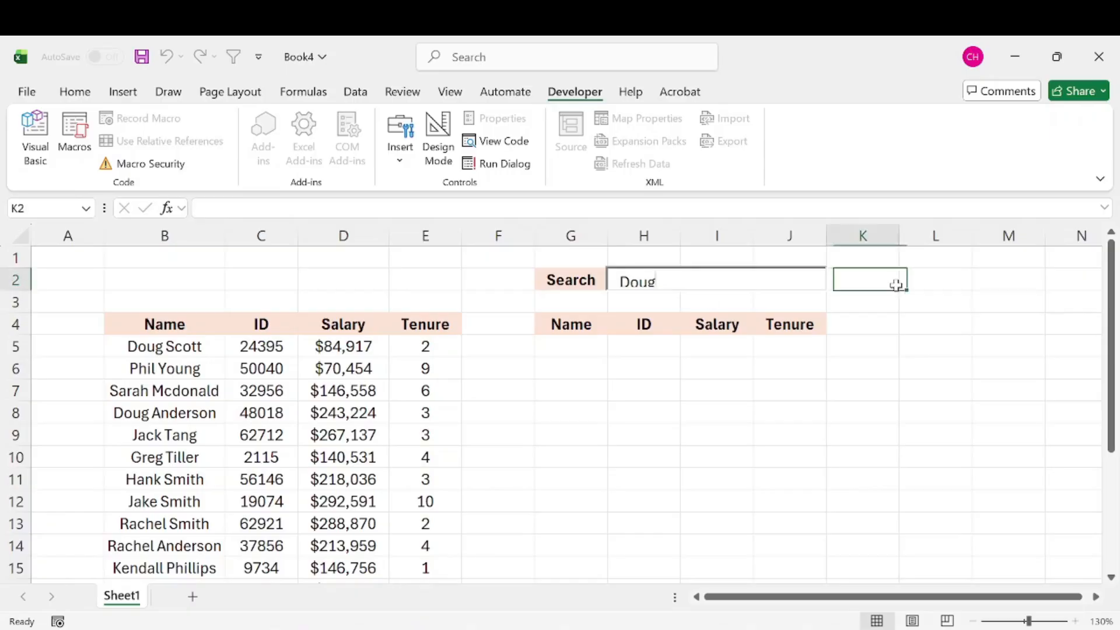
click(663, 281)
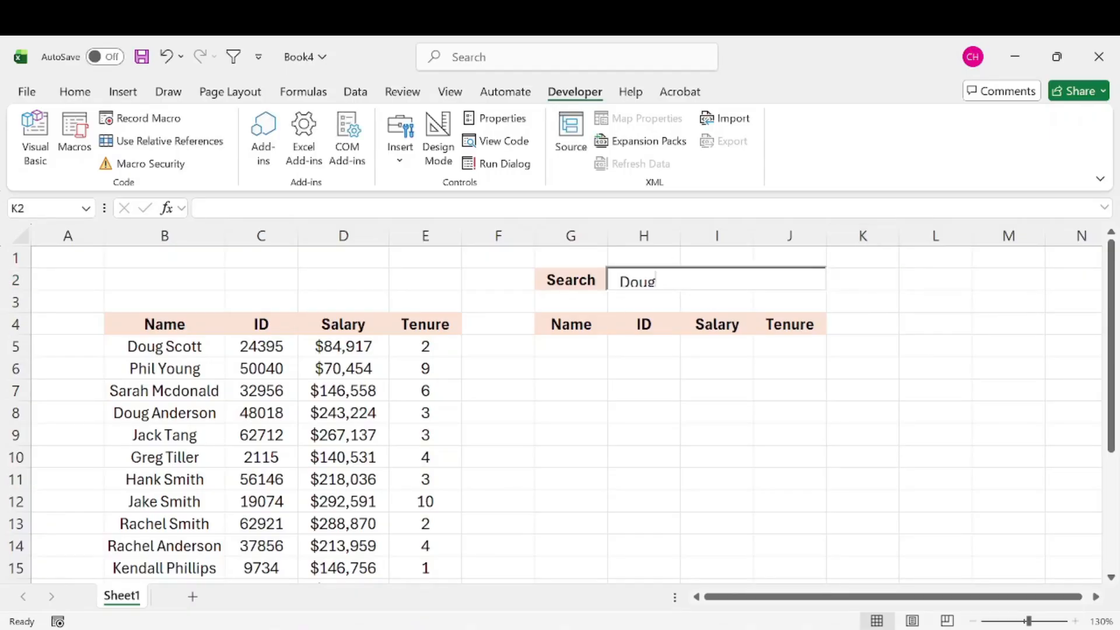
In Design Mode, make the search text box slightly taller so its text fits, and turn Design Mode off
click(443, 147)
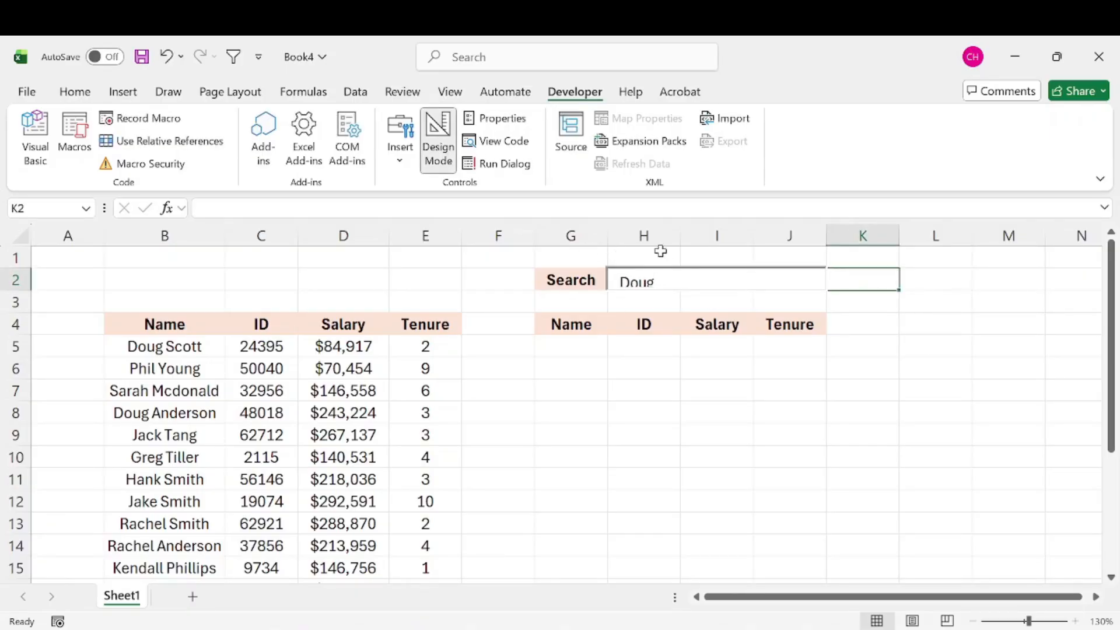
click(685, 275)
drag(717, 287, 716, 300)
click(905, 260)
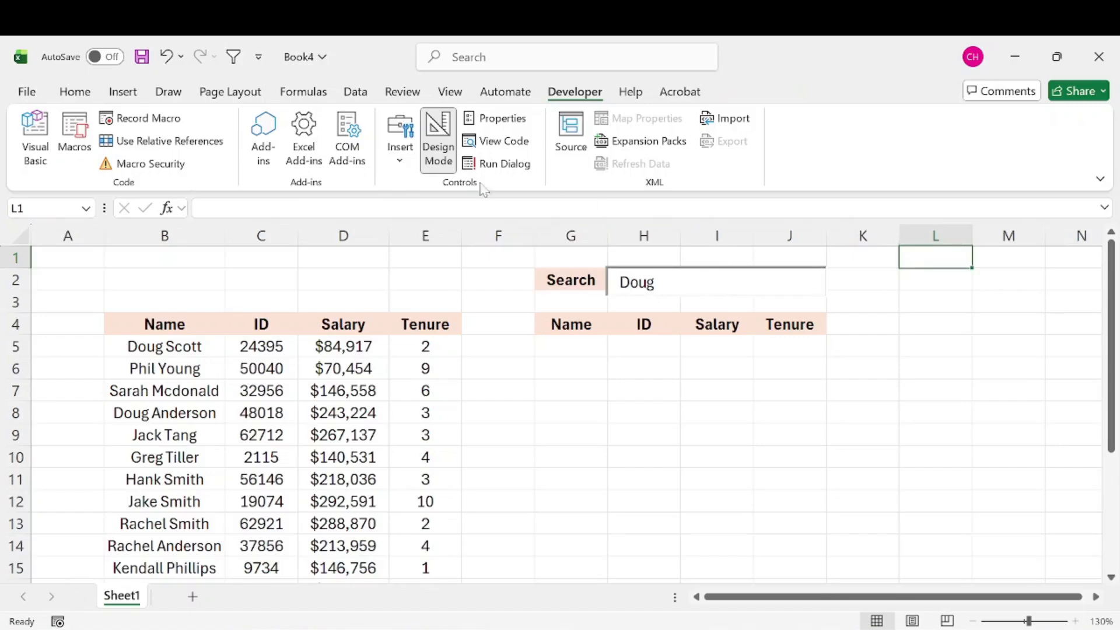
click(437, 126)
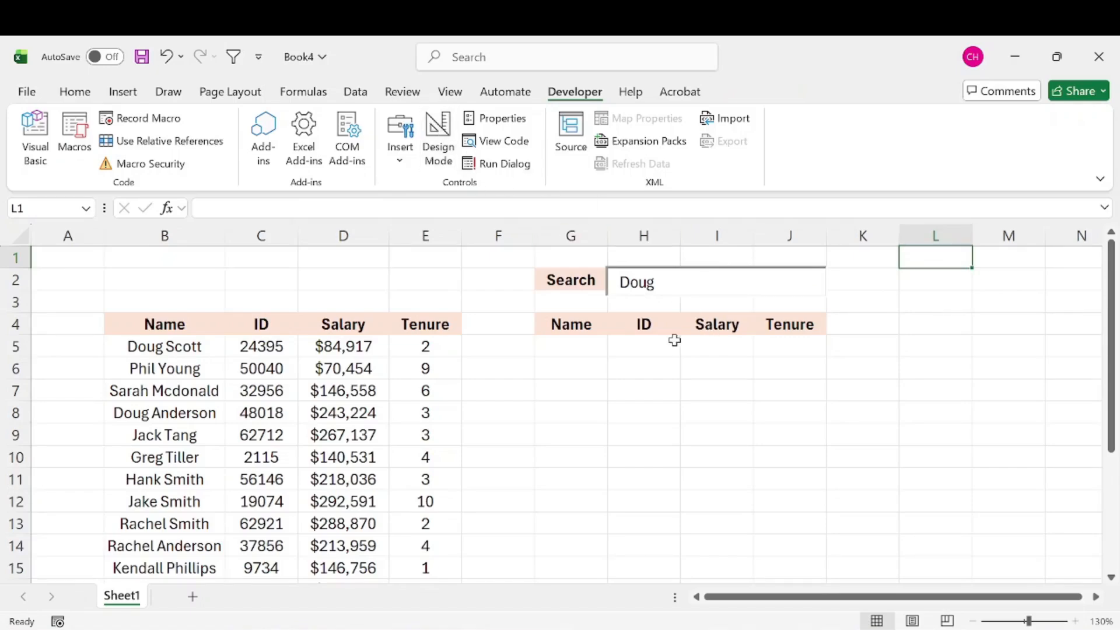
Re-enter the first name in the resized search text box and check the results area beneath the G4:J4 headers
click(665, 283)
key(BackSpace)
key(BackSpace)
key(BackSpace)
key(BackSpace)
text(Doug)
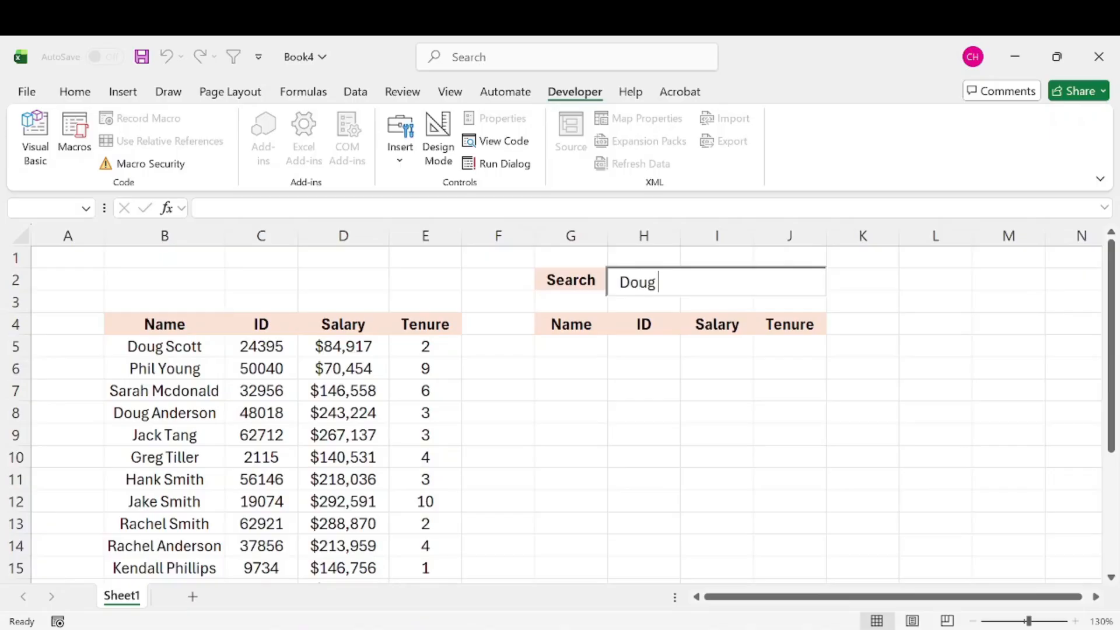
click(679, 390)
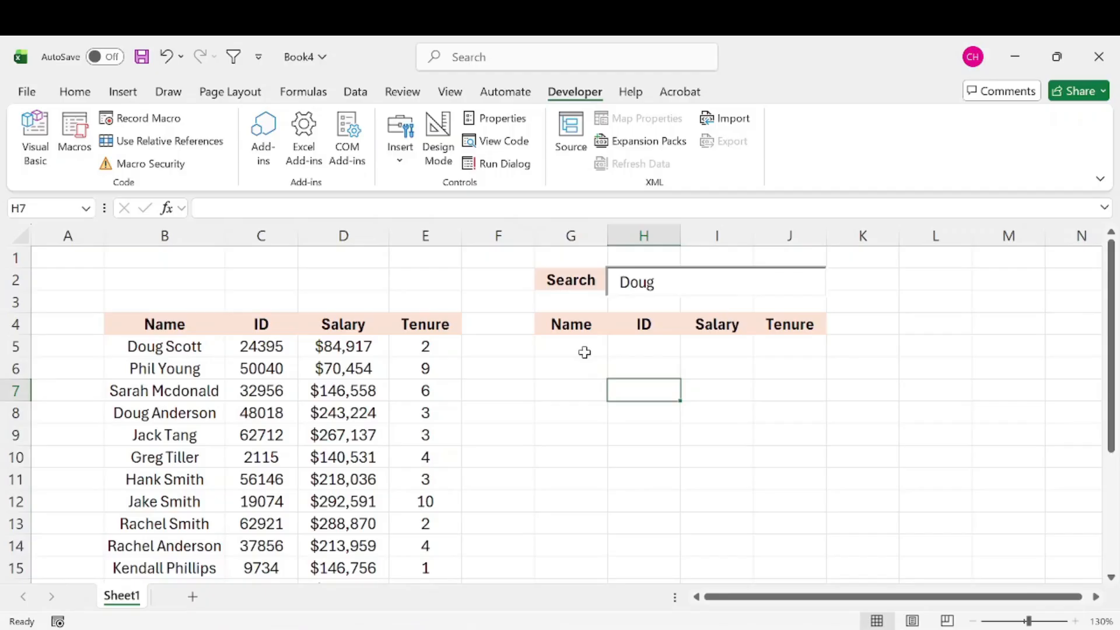
drag(572, 345, 792, 473)
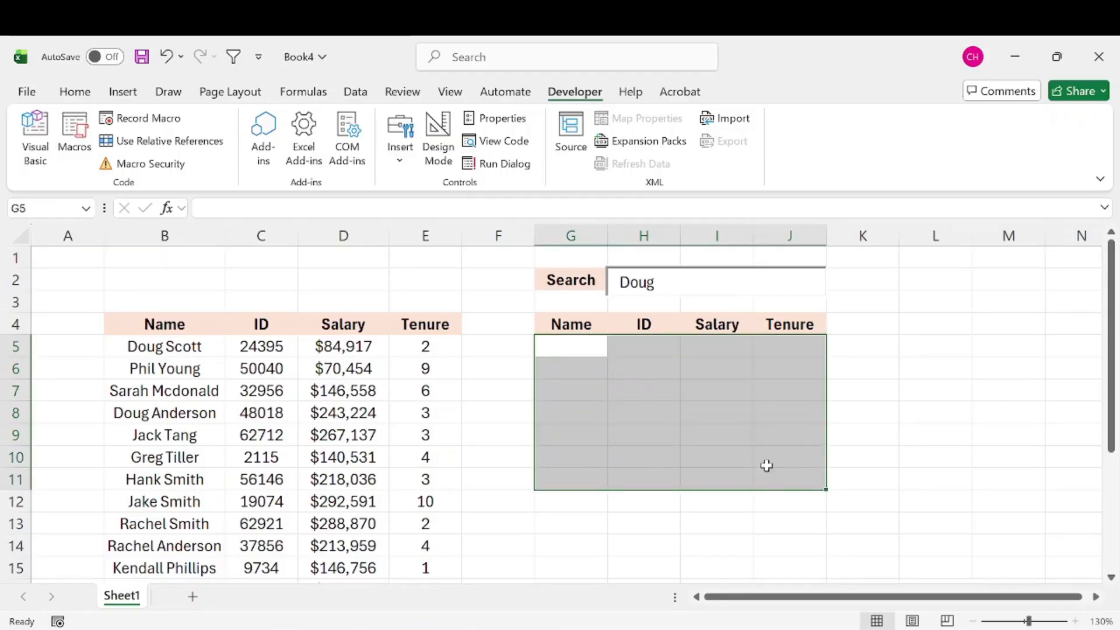
drag(595, 350, 797, 553)
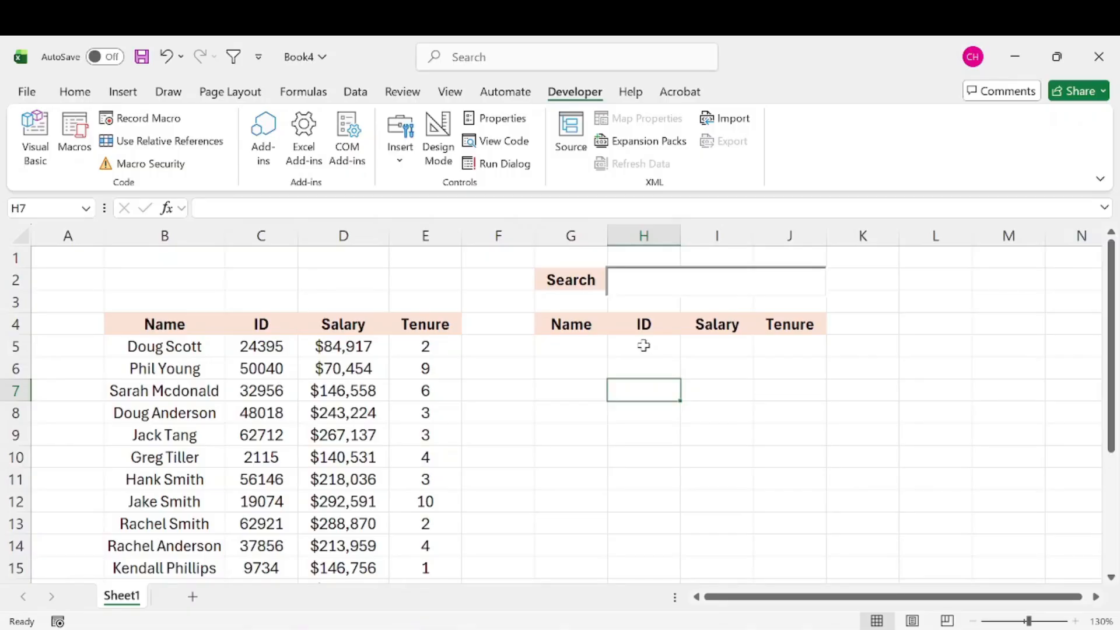
Start a FILTER formula in G5 with the source records B5:E22 as its array
click(580, 348)
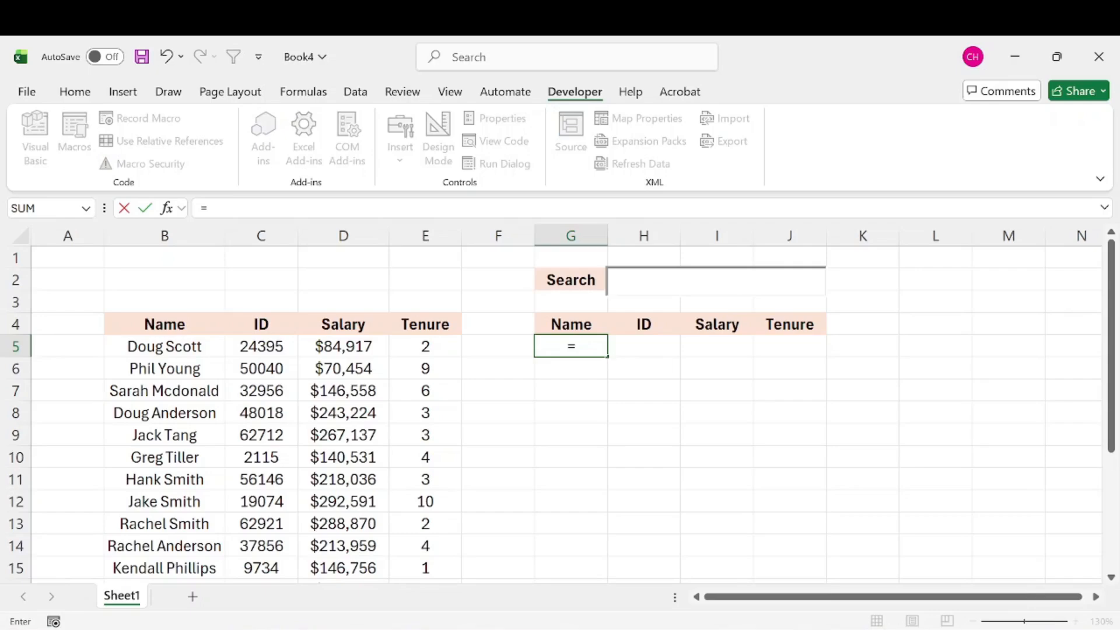
text(filte)
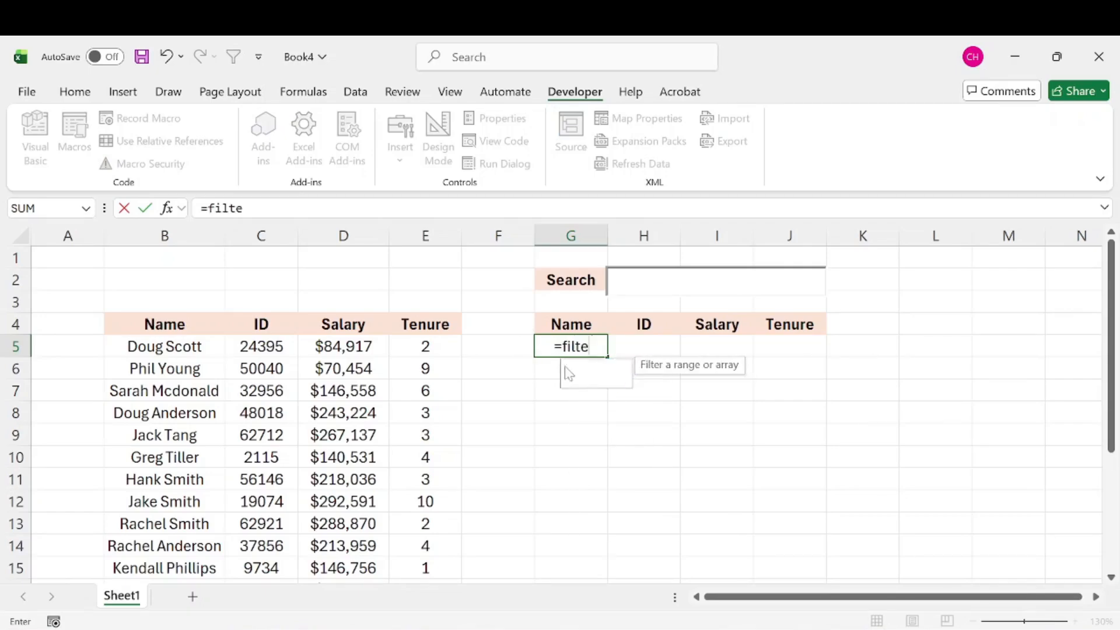
key(Tab)
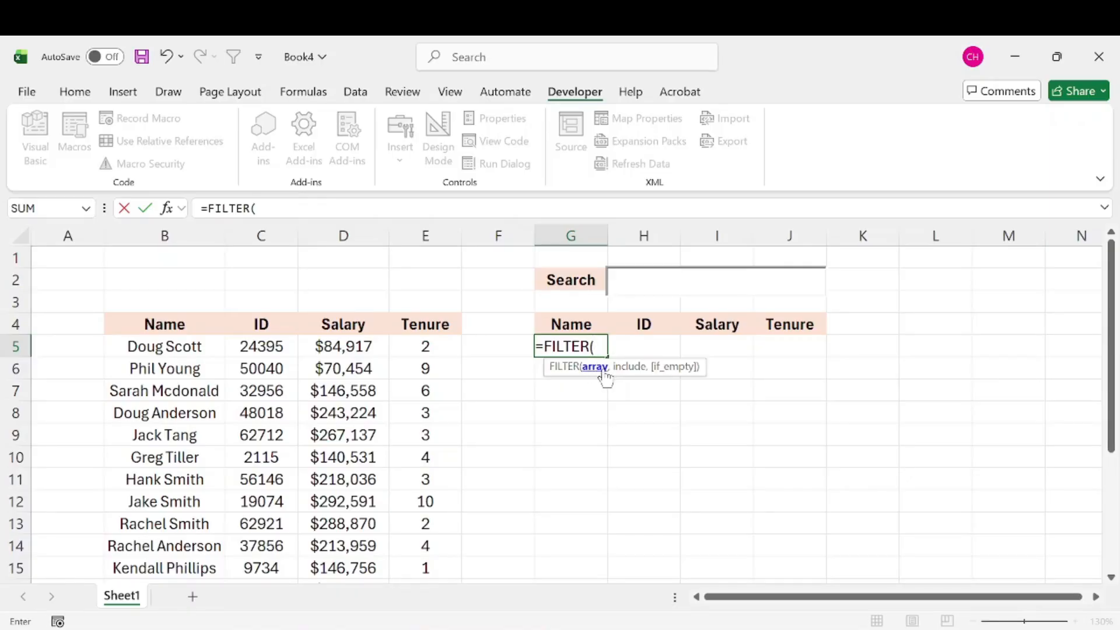
drag(197, 342, 420, 569)
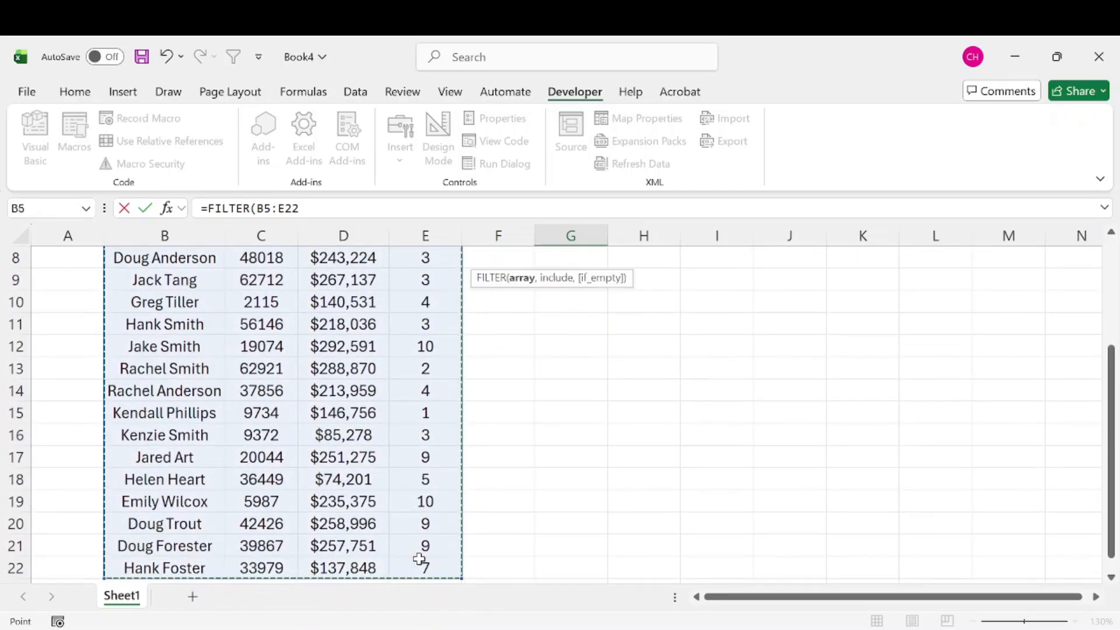
scroll(418, 520, down, 2)
scroll(382, 417, up, 4)
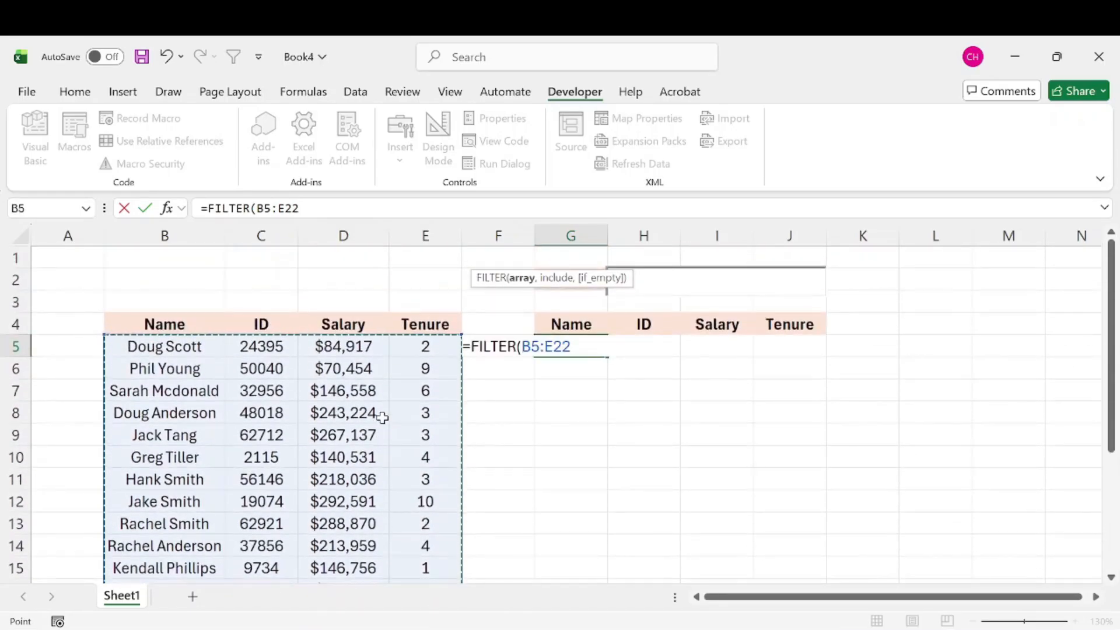
text(,)
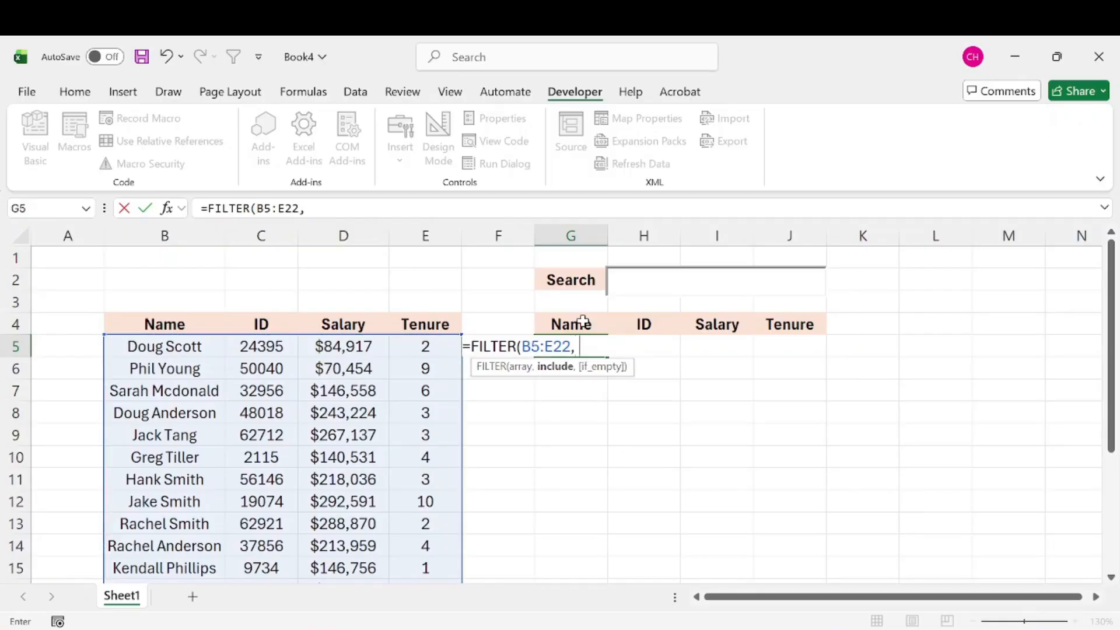
Add ISNUMBER(SEARCH(I2,B5:B22)) as the include argument of the FILTER formula
text(isnu)
key(Tab)
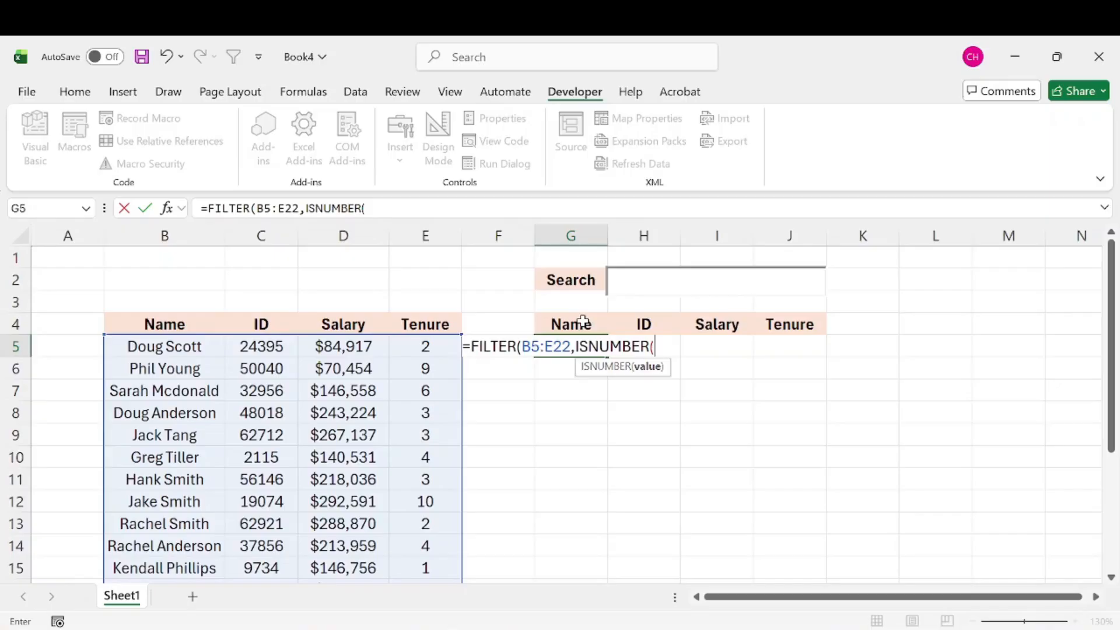
text(searc)
key(Tab)
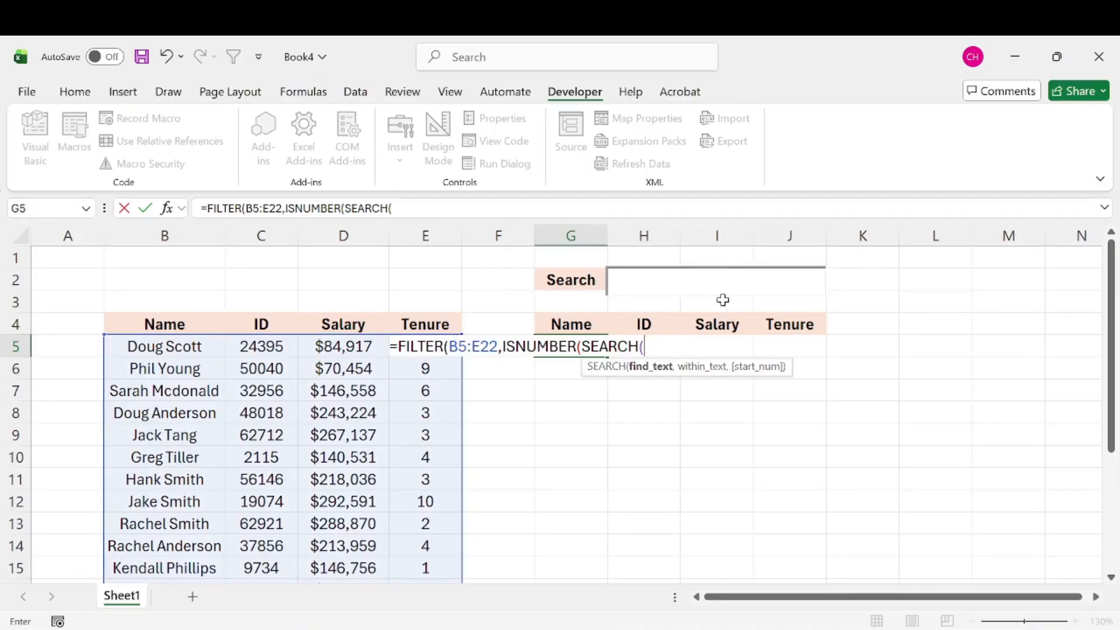
text(I2)
text(,)
click(438, 208)
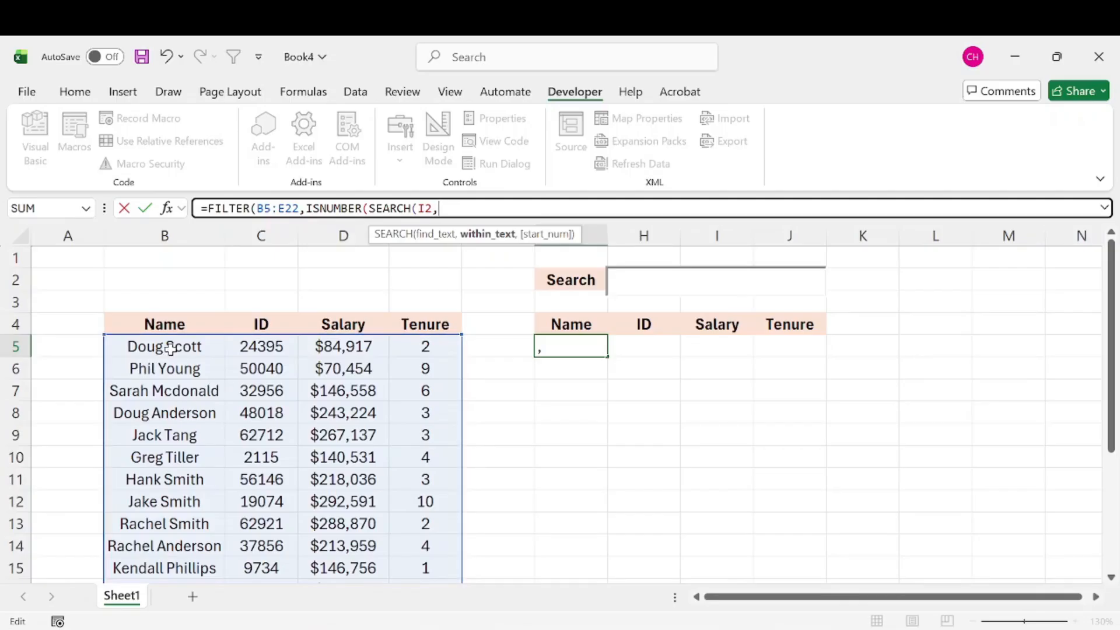
drag(179, 347, 177, 551)
scroll(430, 395, up, 3)
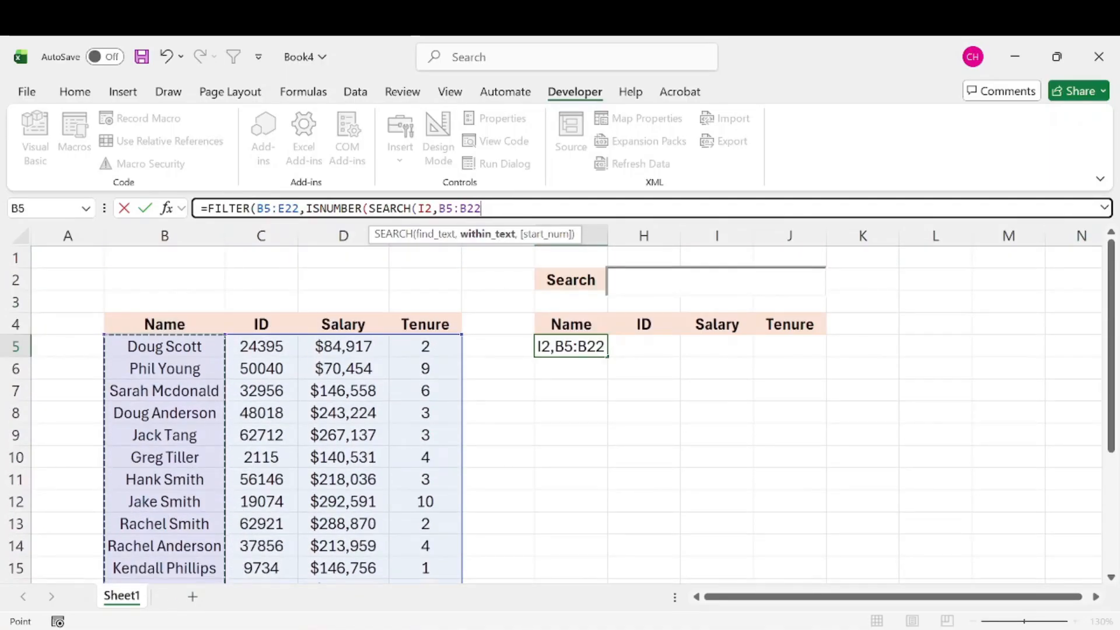
text())
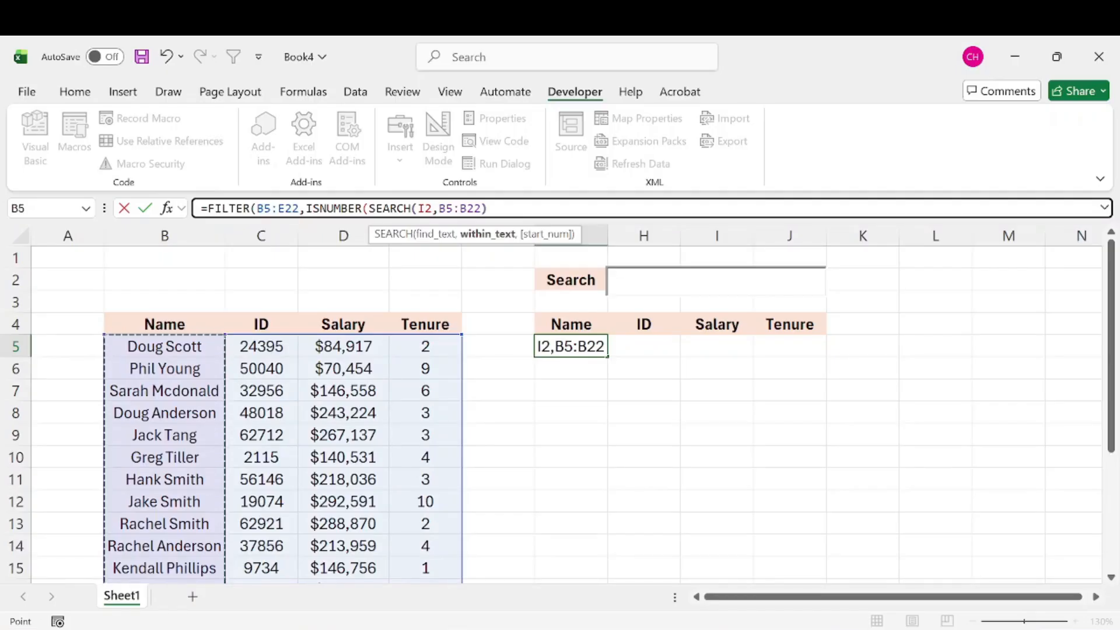
text(),)
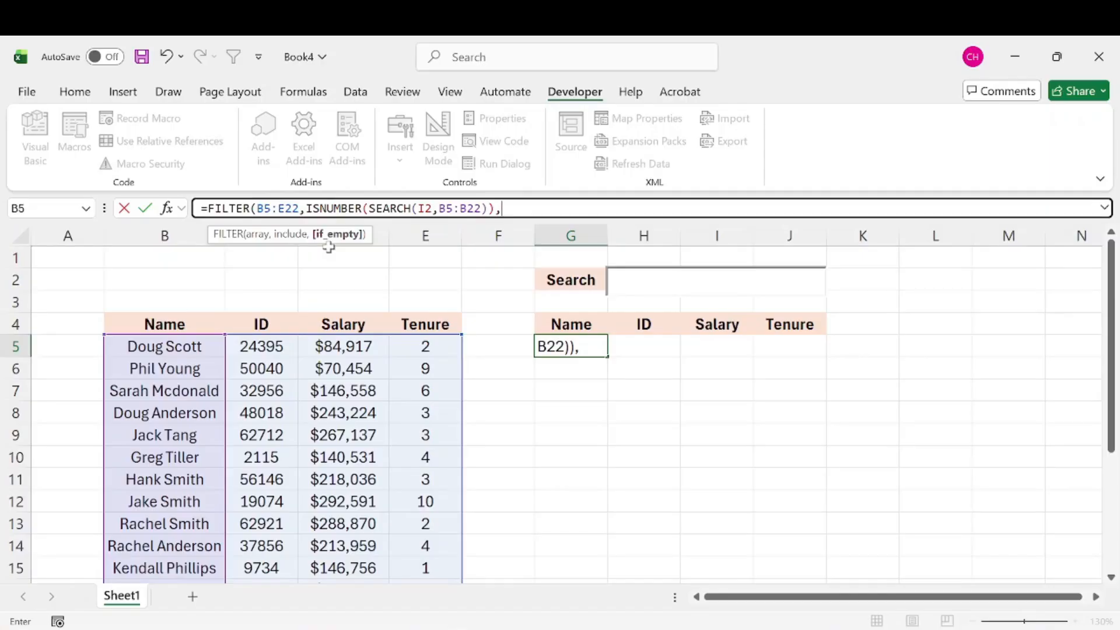
Set the FILTER formula's if_empty argument to "None Found" and enter the formula with its closing parenthesis corrected
text(None Found)
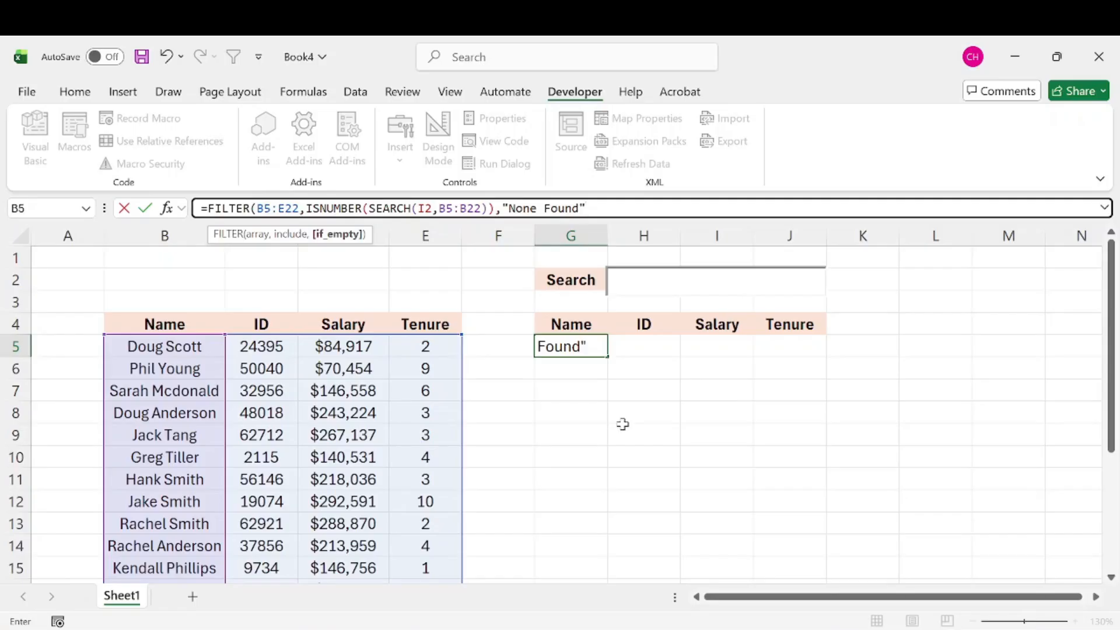
key(Return)
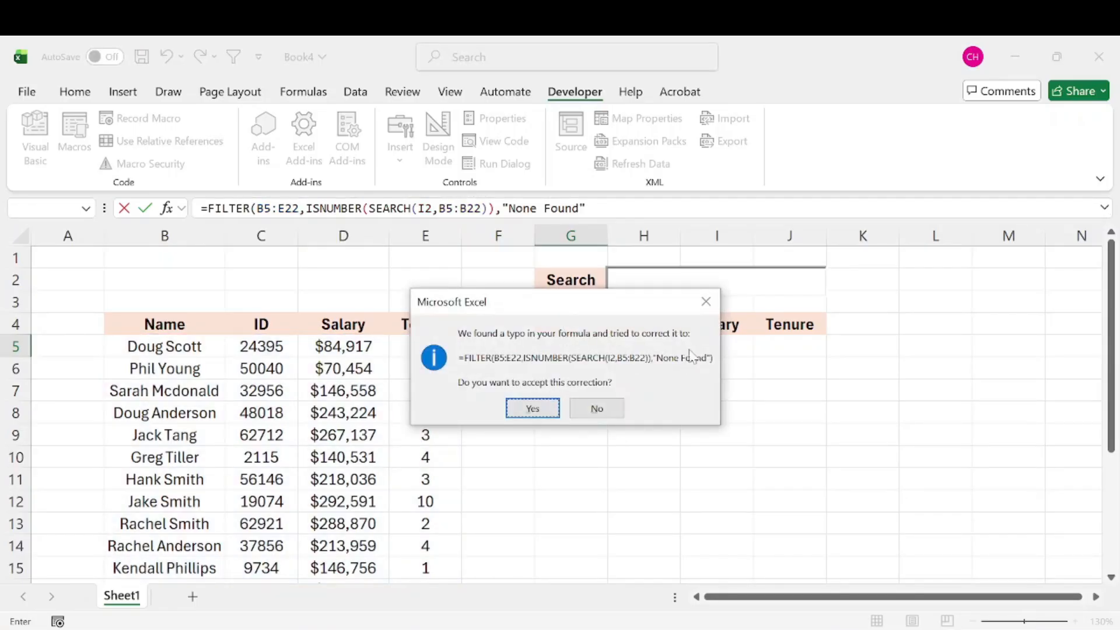
click(533, 407)
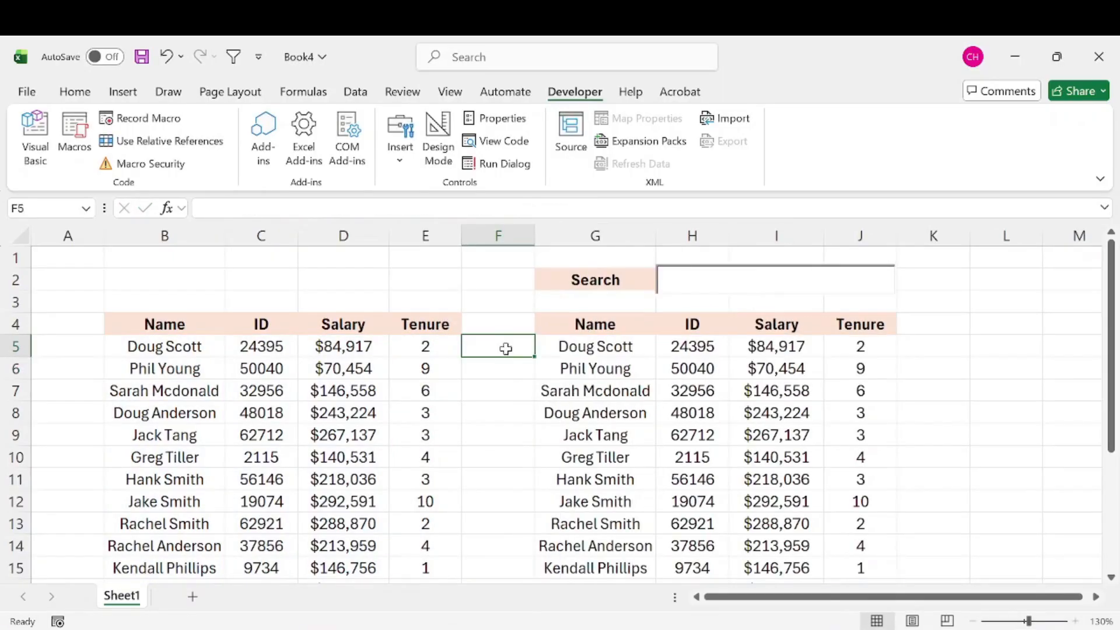
Compare the records listed from G5 with the source table, and examine the names in B5 and B20:B21
click(605, 345)
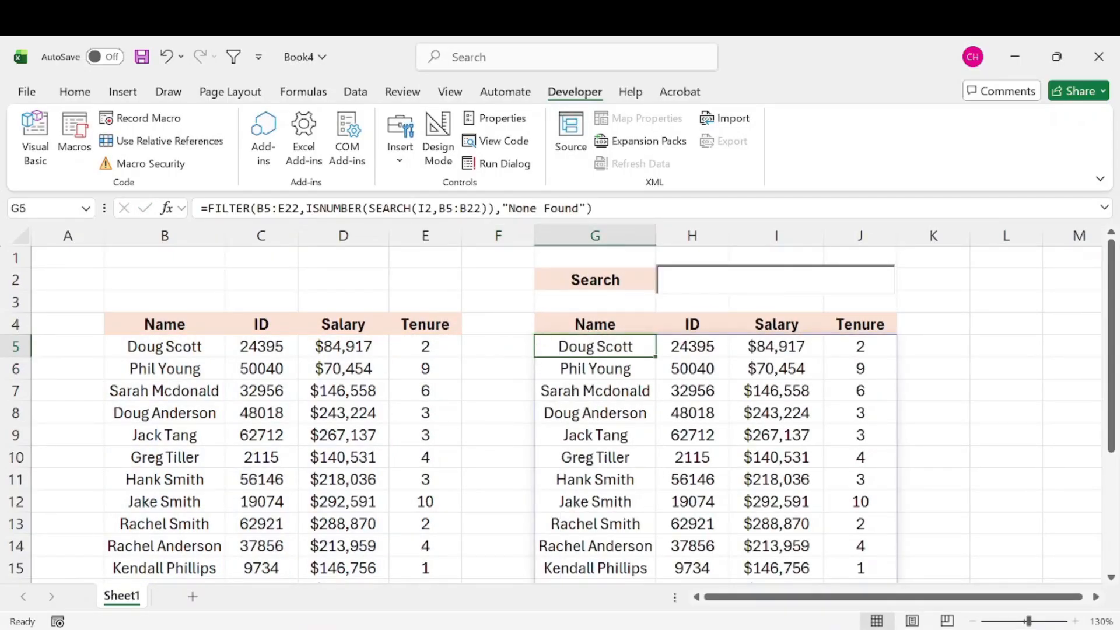
drag(586, 350, 861, 554)
scroll(560, 408, down, 1)
drag(173, 364, 410, 514)
scroll(447, 441, up, 2)
click(700, 283)
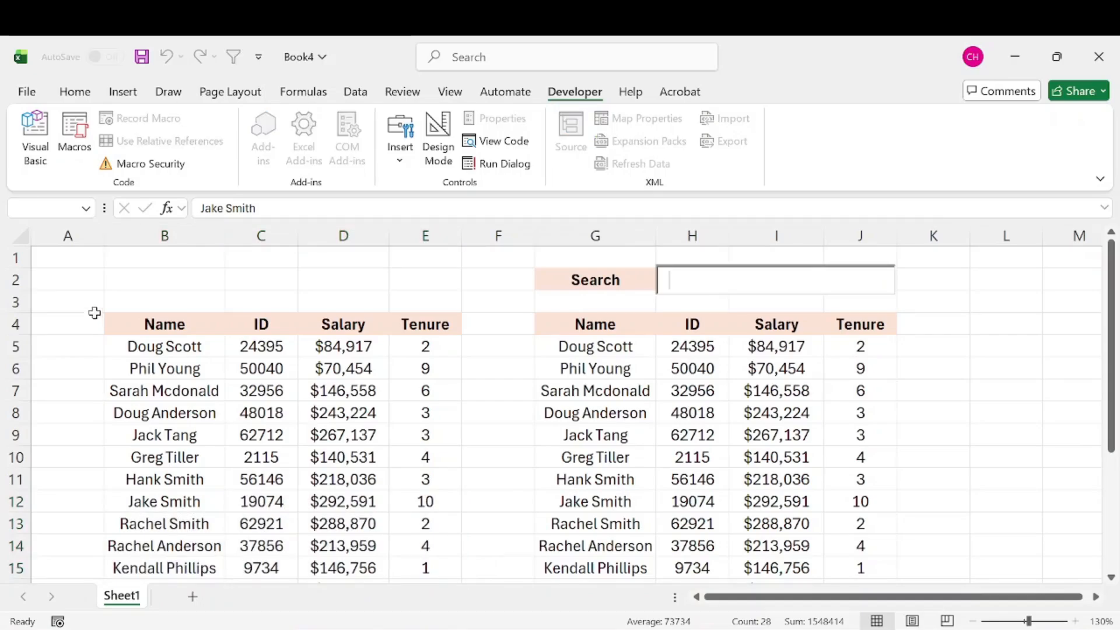
click(181, 342)
scroll(175, 379, down, 3)
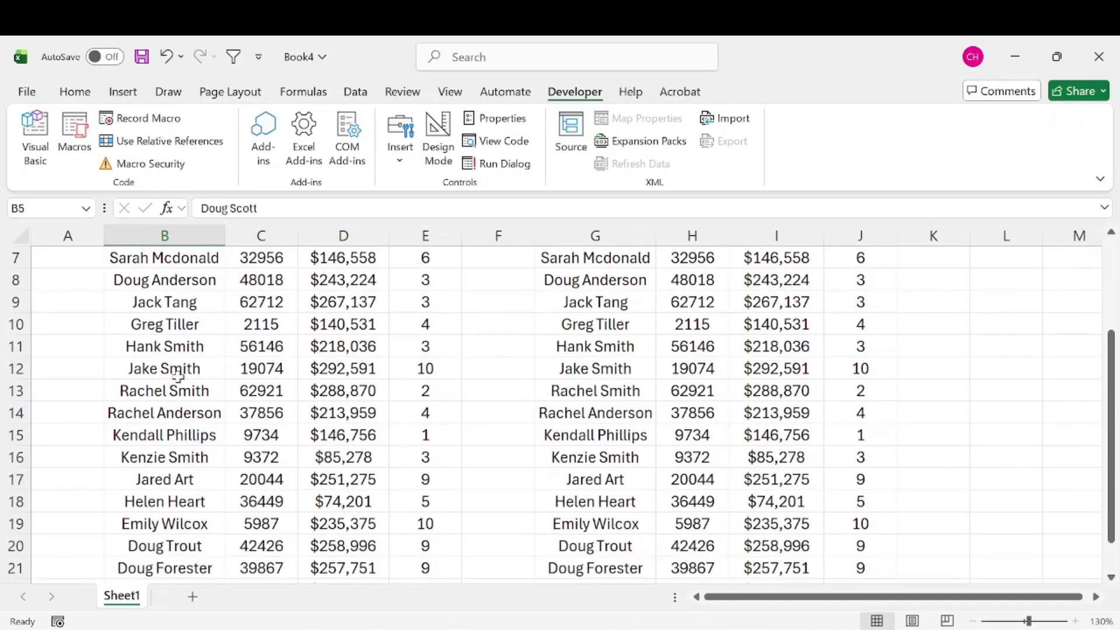
drag(167, 472, 187, 500)
scroll(213, 403, up, 3)
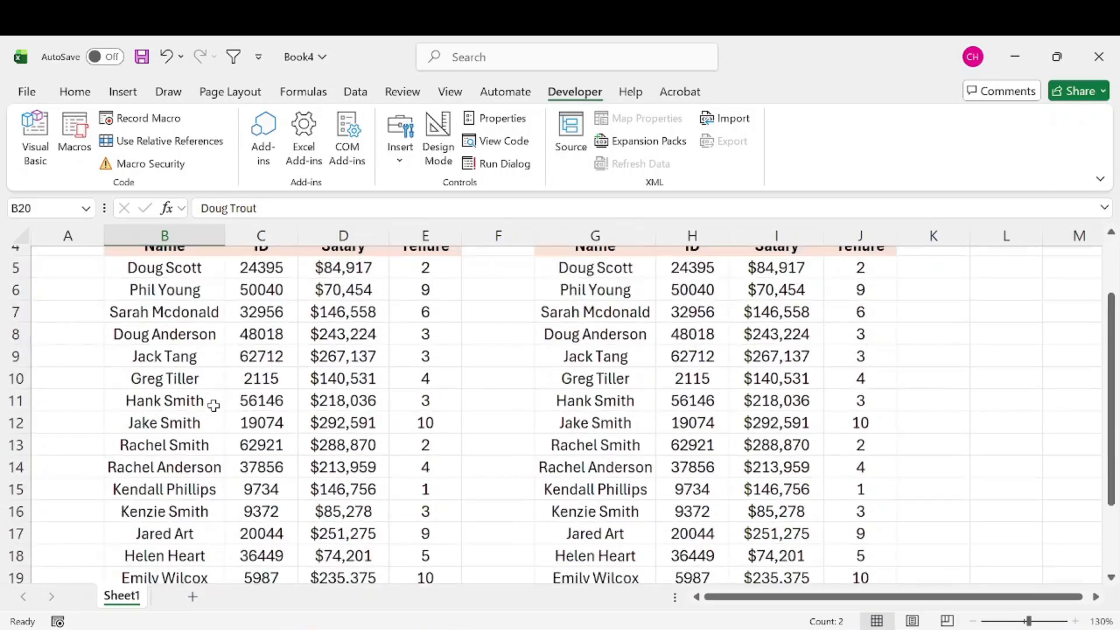
Search for a first name shared by several employees and compare the matching records with the source table
click(712, 283)
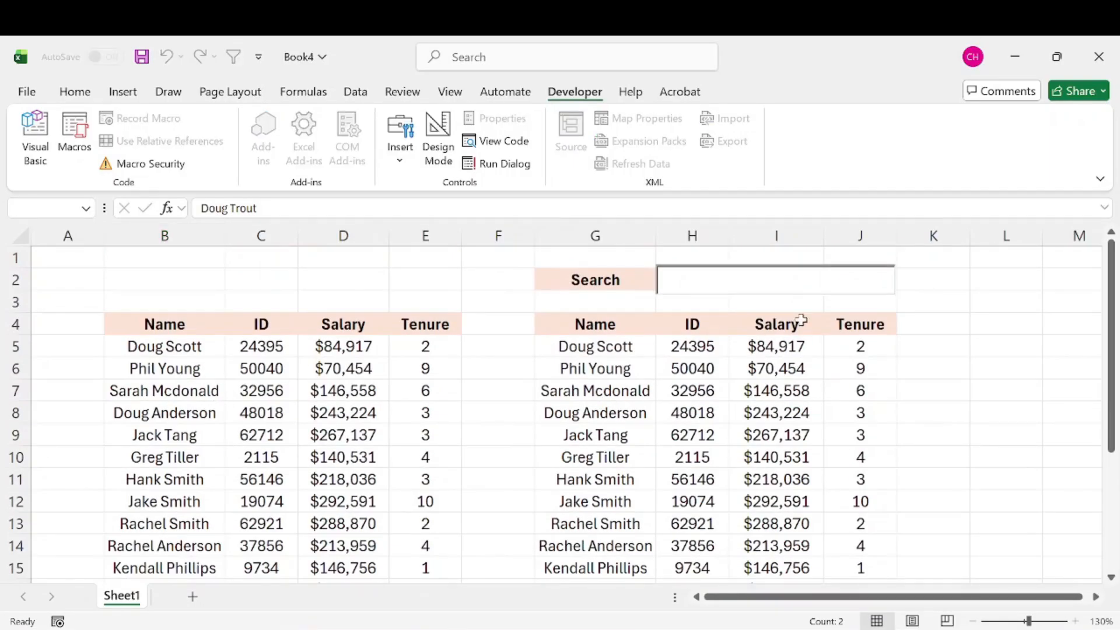
text(Doug)
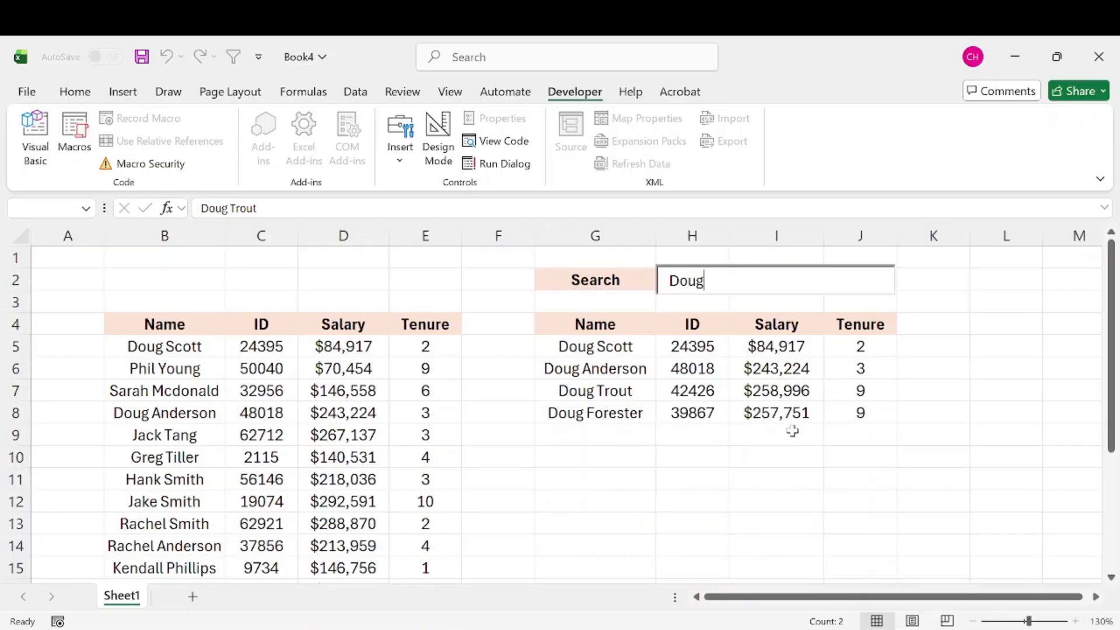
click(715, 511)
drag(618, 349, 861, 413)
drag(187, 350, 432, 545)
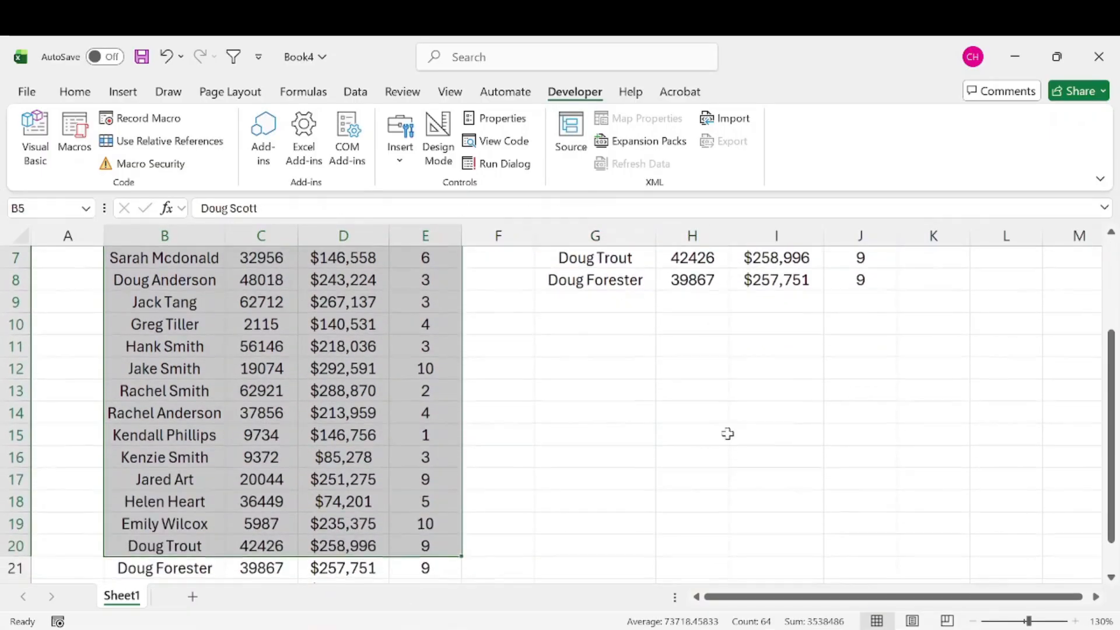
Search for the surname from the first source record, examine its matching row and clear the search box
scroll(749, 424, up, 2)
click(750, 286)
text(Scot)
drag(601, 349, 816, 351)
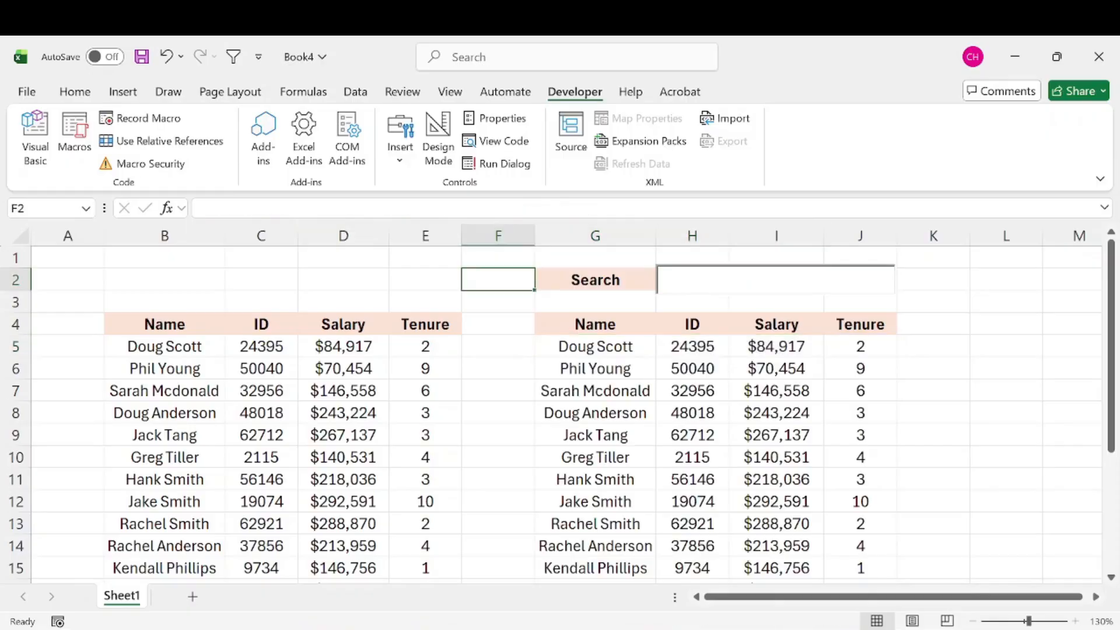
Search for a name missing from the source table and check the result against the source records
scroll(292, 425, down, 1)
scroll(293, 428, up, 1)
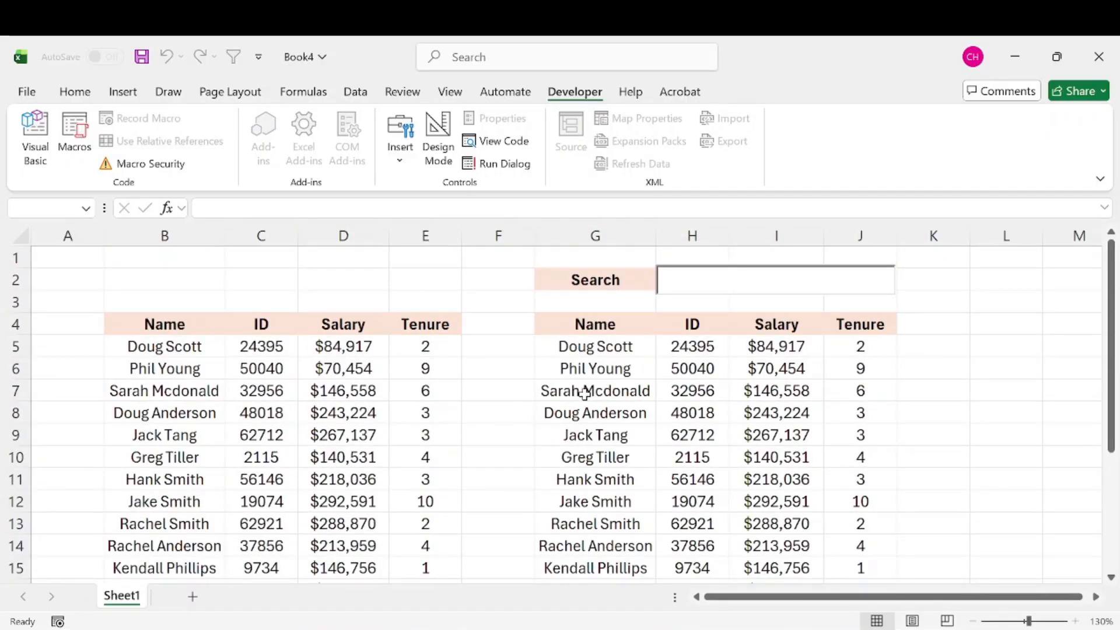
click(758, 299)
text(Calon)
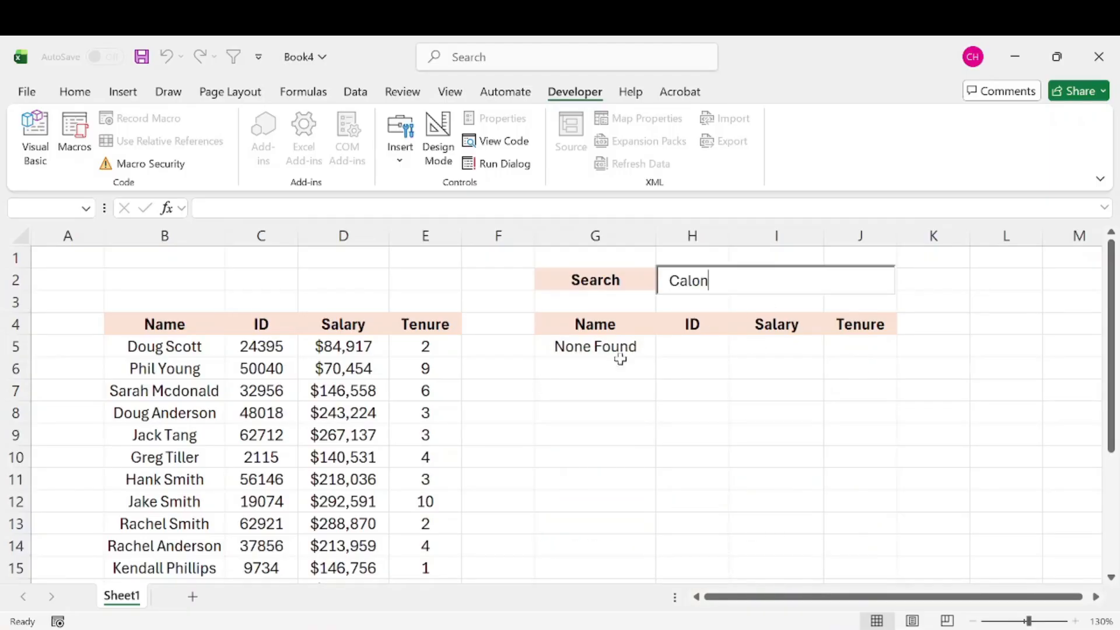
scroll(157, 368, down, 4)
scroll(213, 374, up, 4)
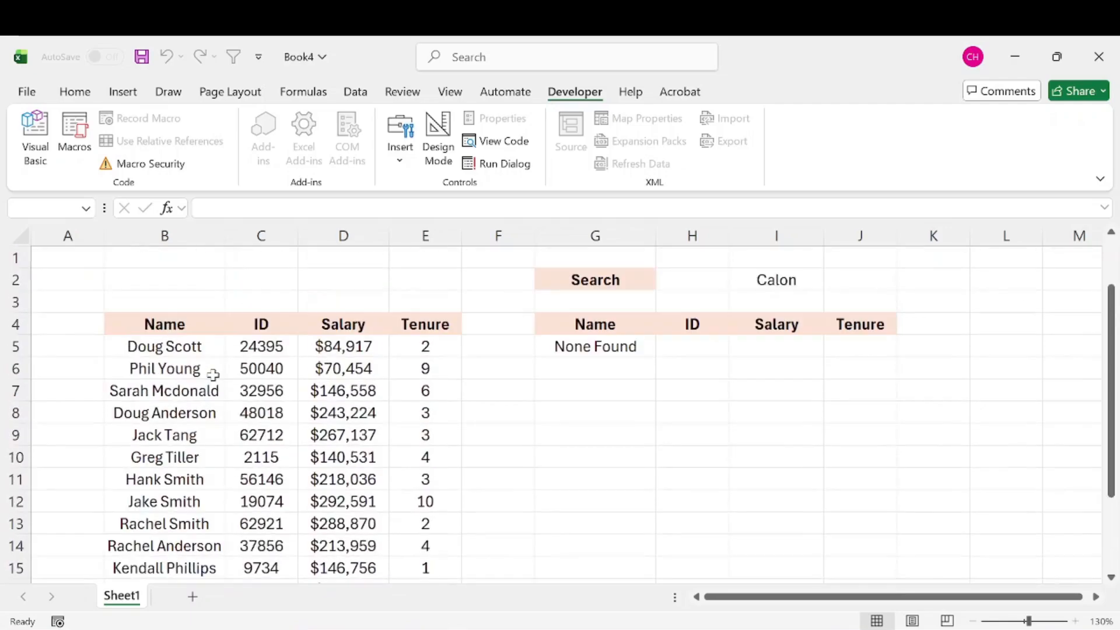
drag(221, 346, 392, 525)
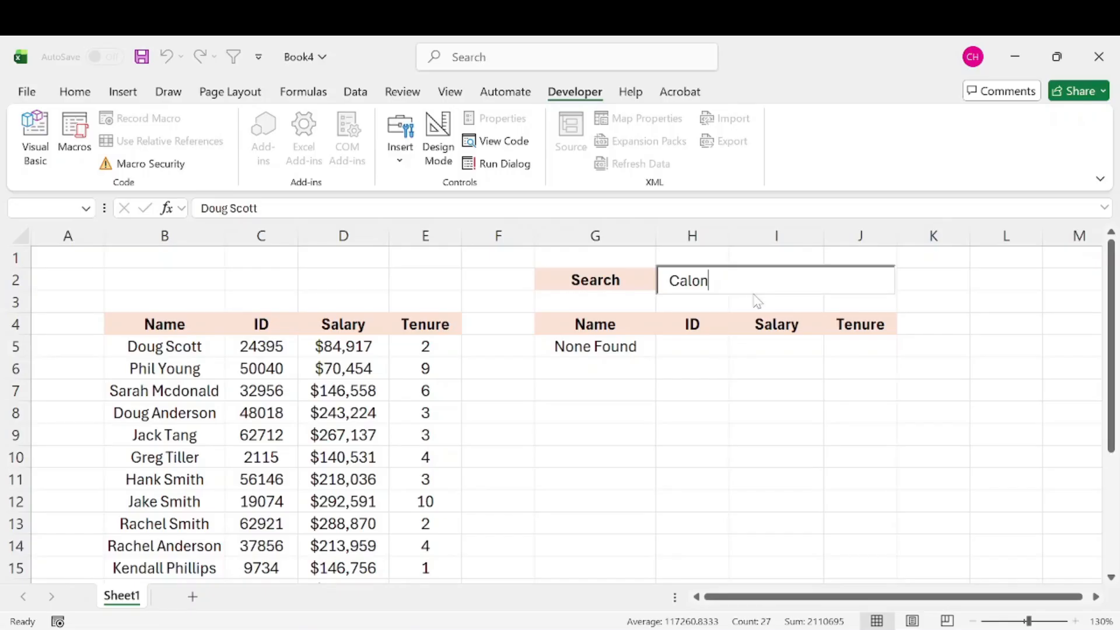
Review the search area G2:J6 and the complete FILTER formula in G5
drag(610, 279, 832, 357)
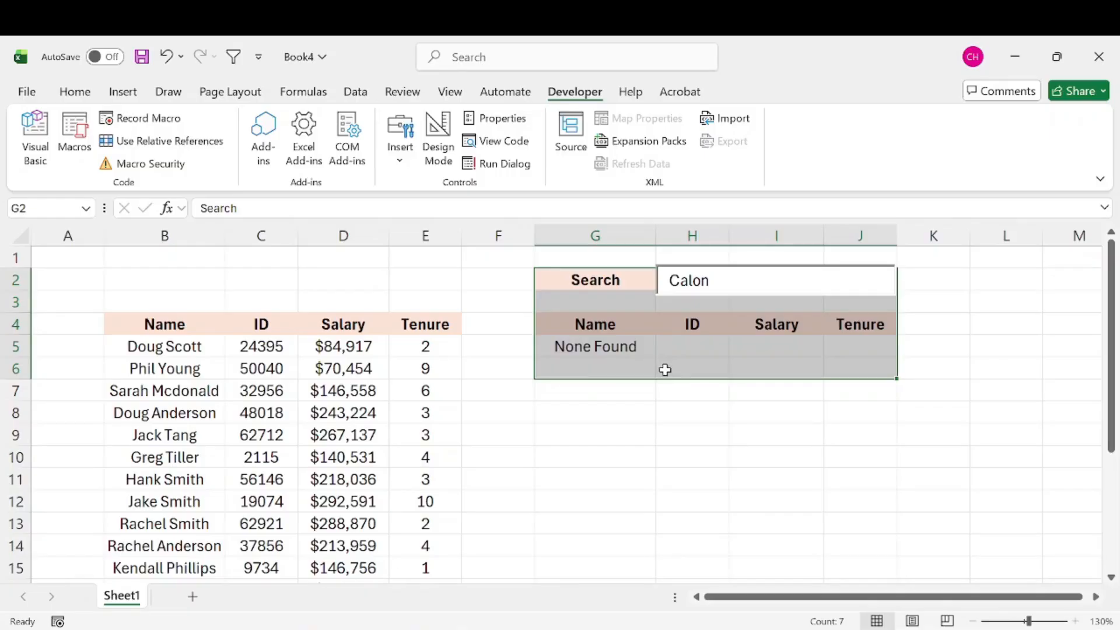
click(434, 285)
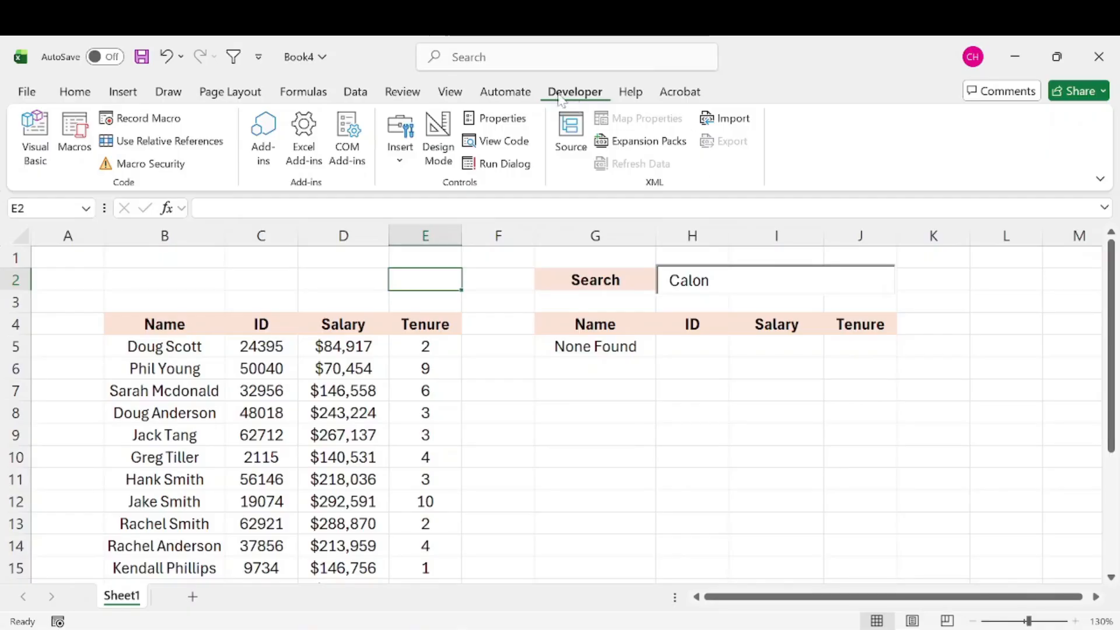
click(616, 347)
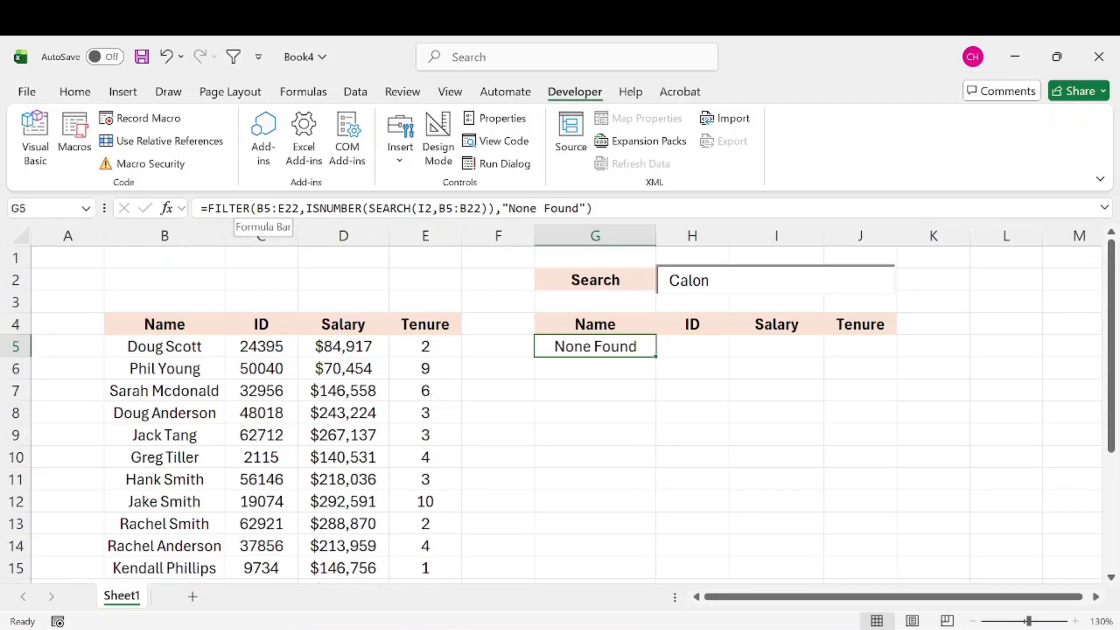
drag(601, 208, 121, 227)
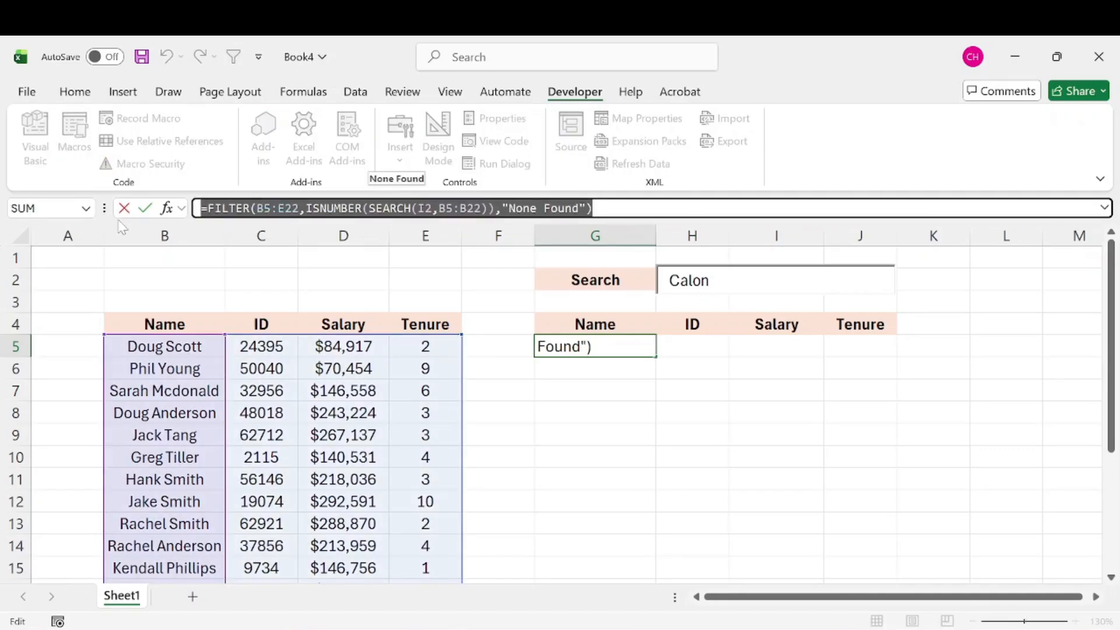
text(=)
click(650, 389)
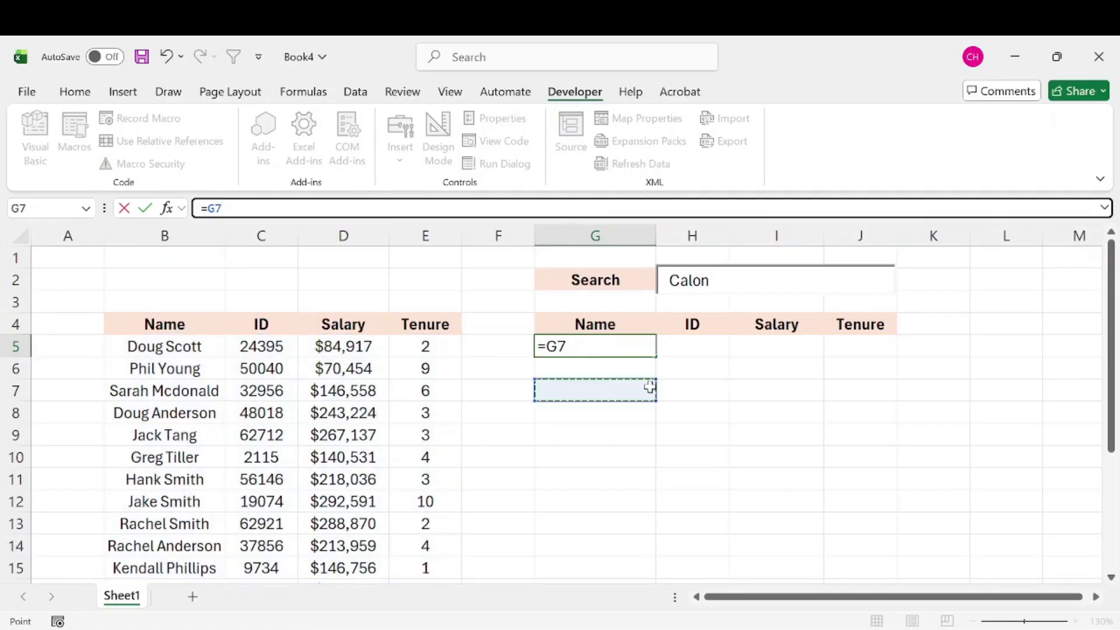
key(Escape)
click(760, 403)
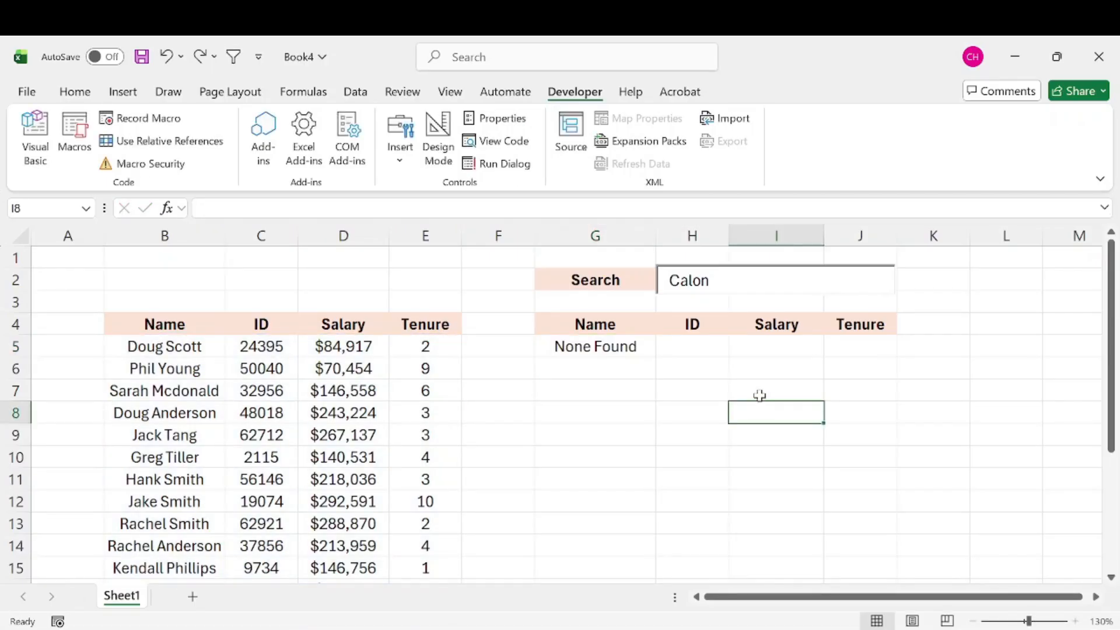